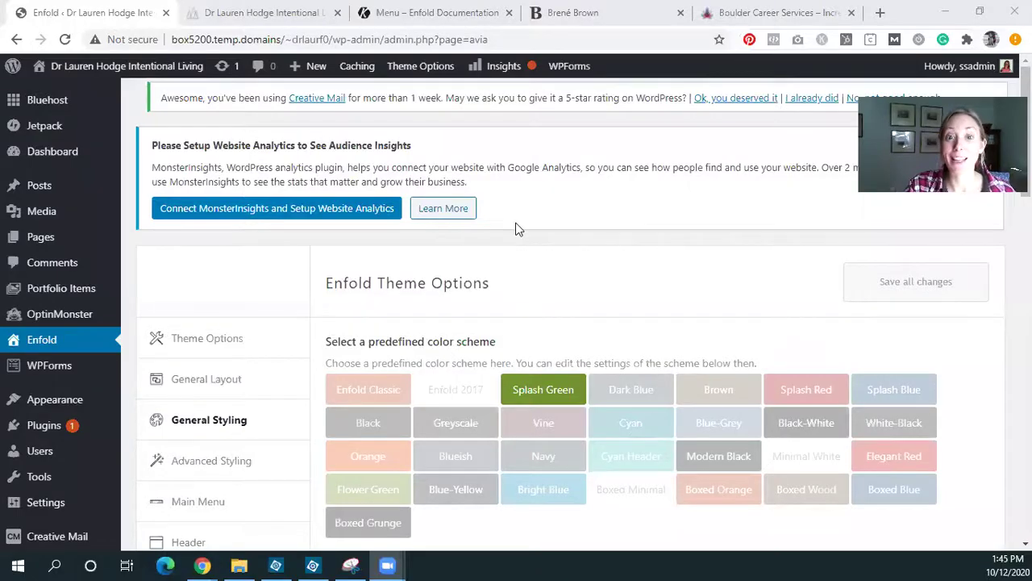
Compare the Brené Brown site's header with the site's own homepage and examine the Menu and Logo Position choices in the Enfold header settings.
left_click(572, 12)
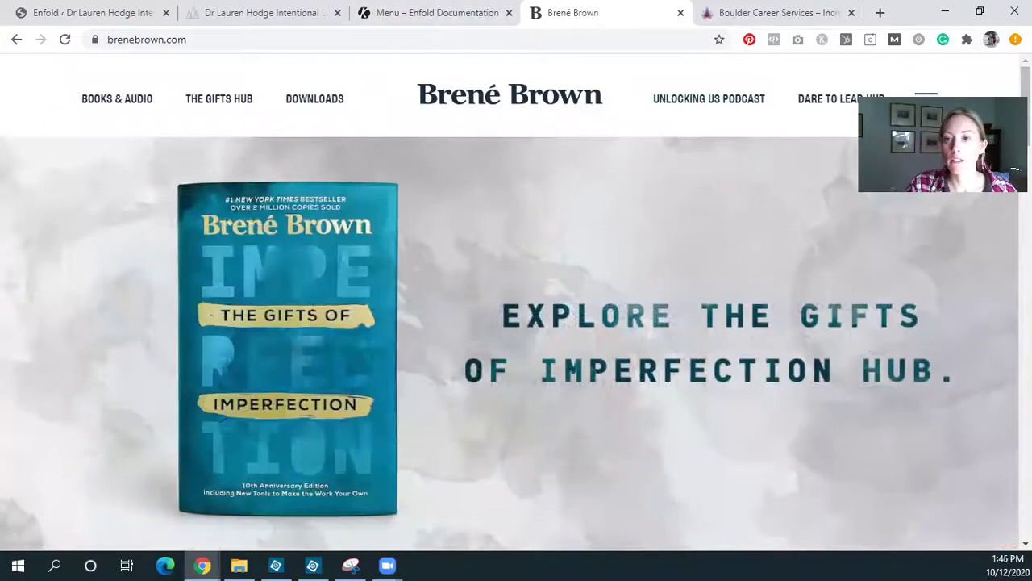
left_click(266, 12)
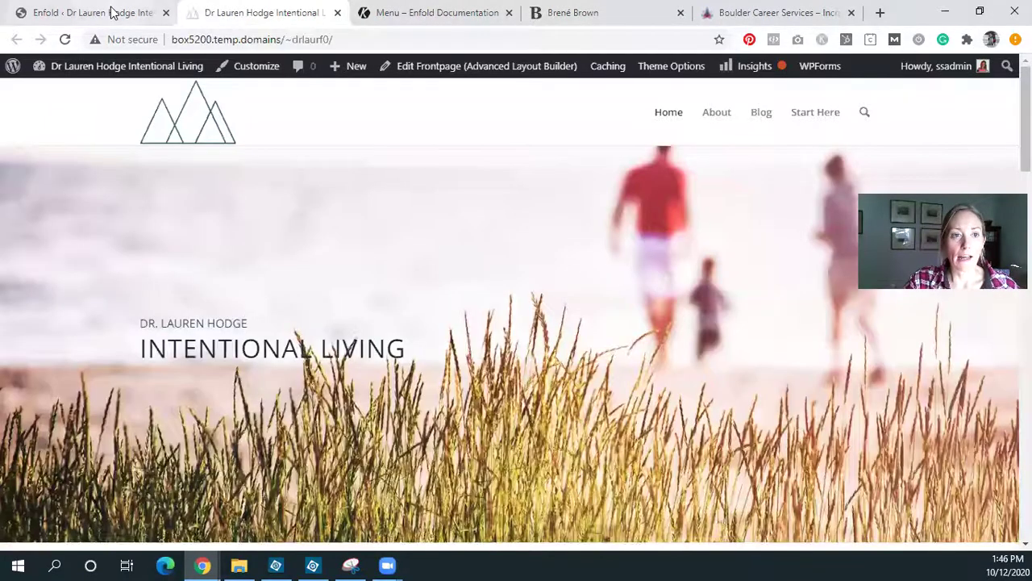
left_click(110, 12)
scroll(406, 194, "down", 2)
scroll(406, 194, "down", 3)
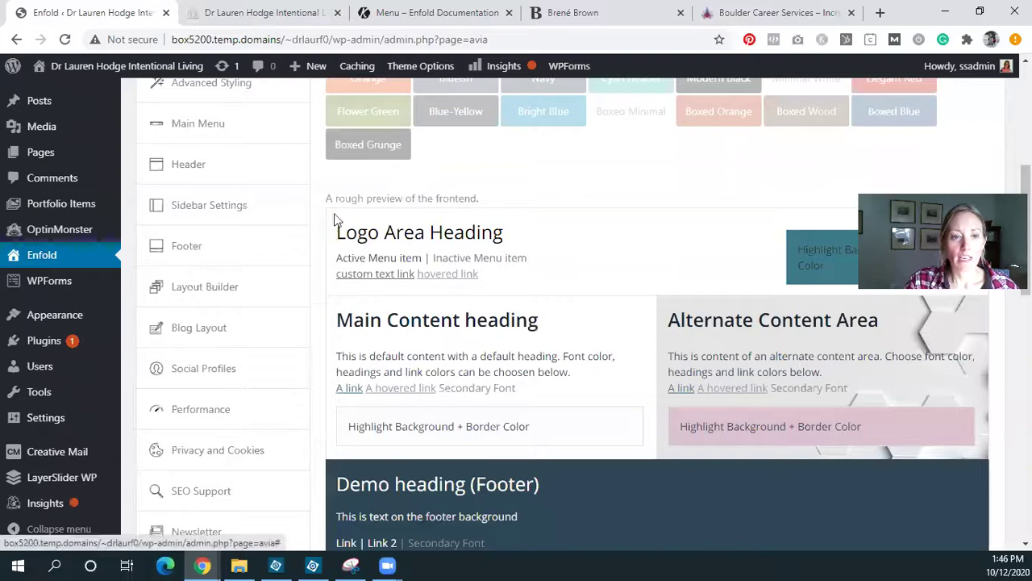
scroll(339, 214, "up", 2)
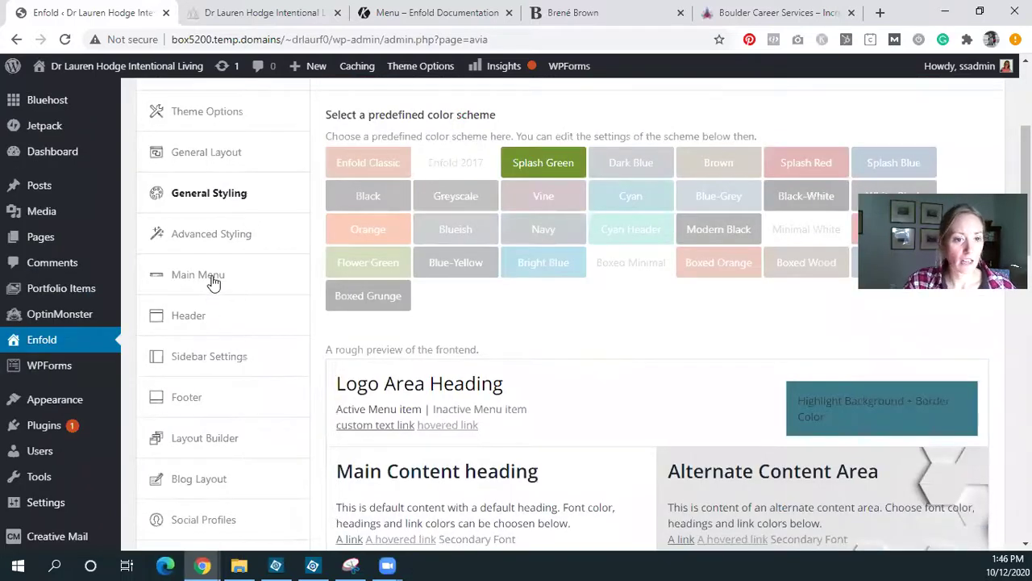
left_click(202, 324)
scroll(287, 280, "down", 1)
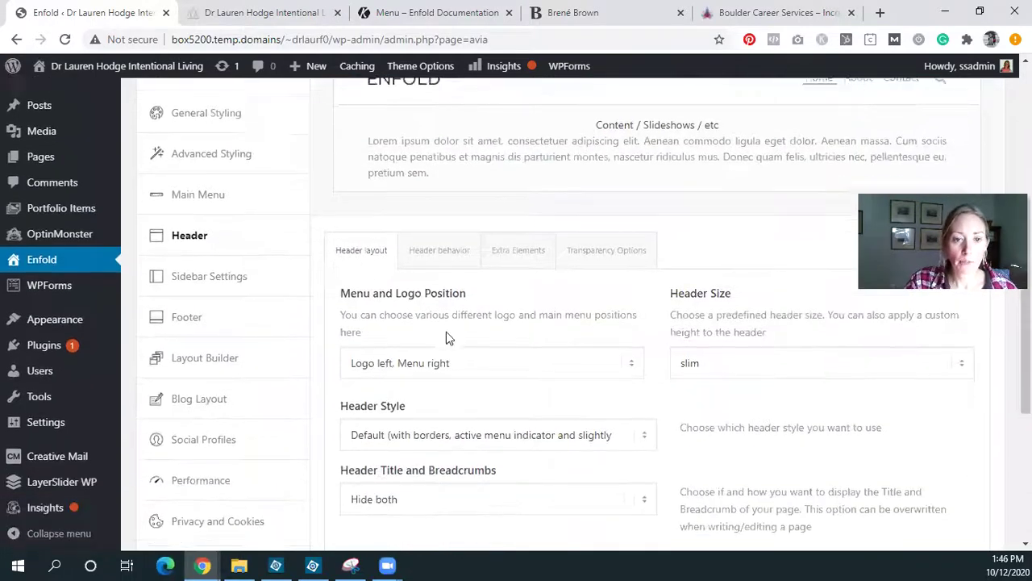
scroll(492, 291, "down", 2)
left_click(622, 224)
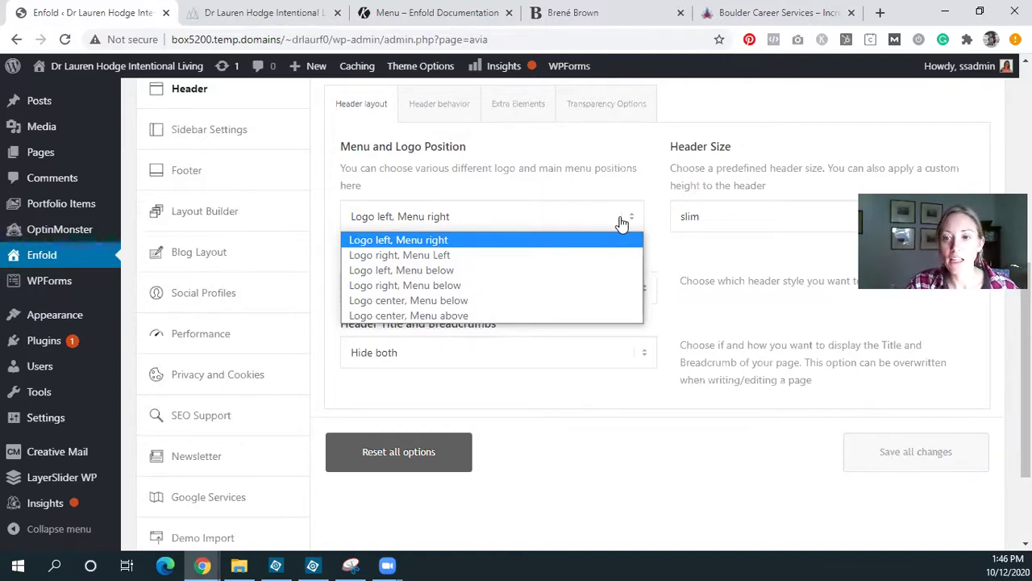
scroll(674, 158, "up", 4)
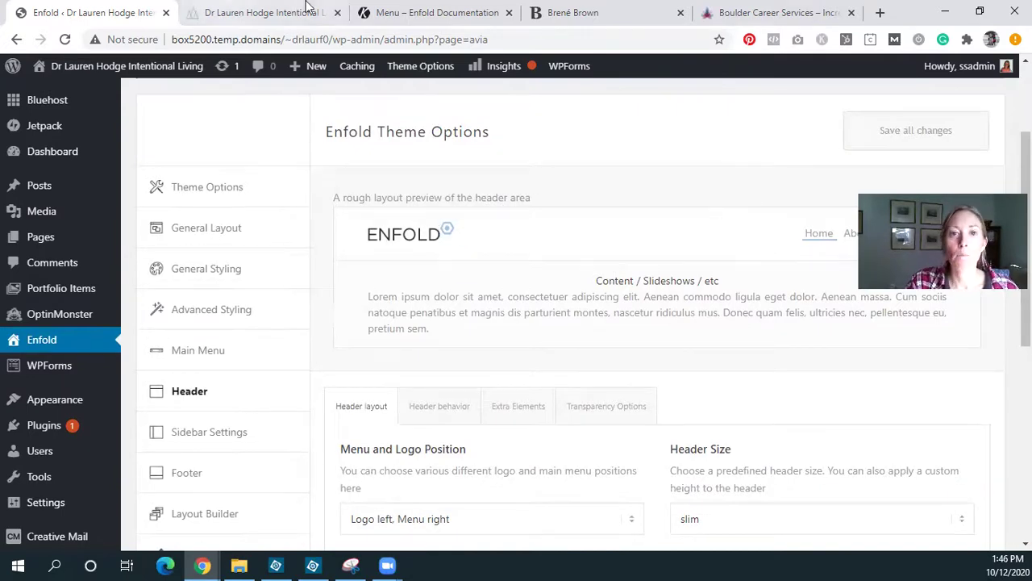
Copy the "Logo center split menu" CSS code from the Enfold menu documentation.
left_click(415, 9)
right_click(434, 144)
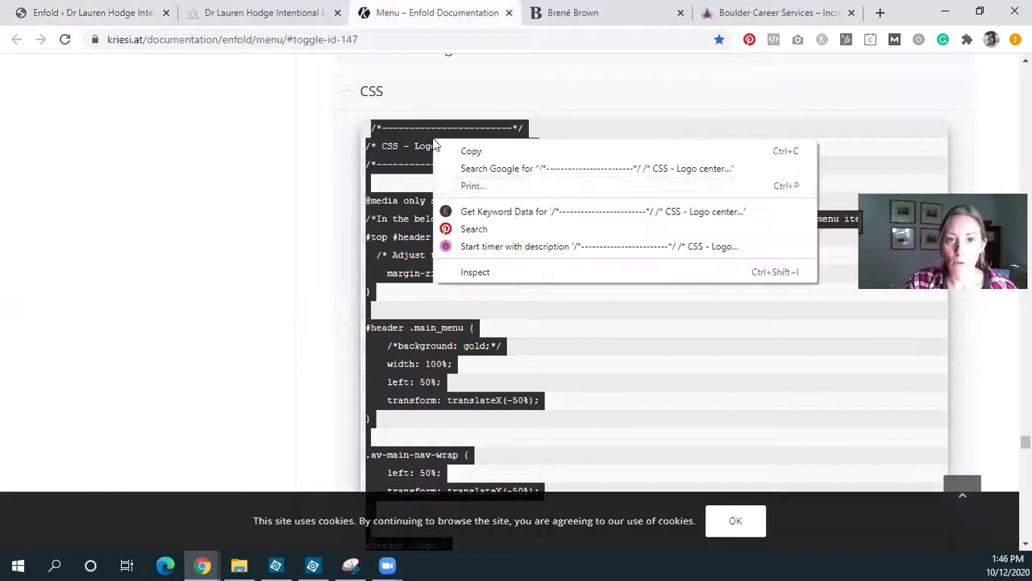
left_click(530, 151)
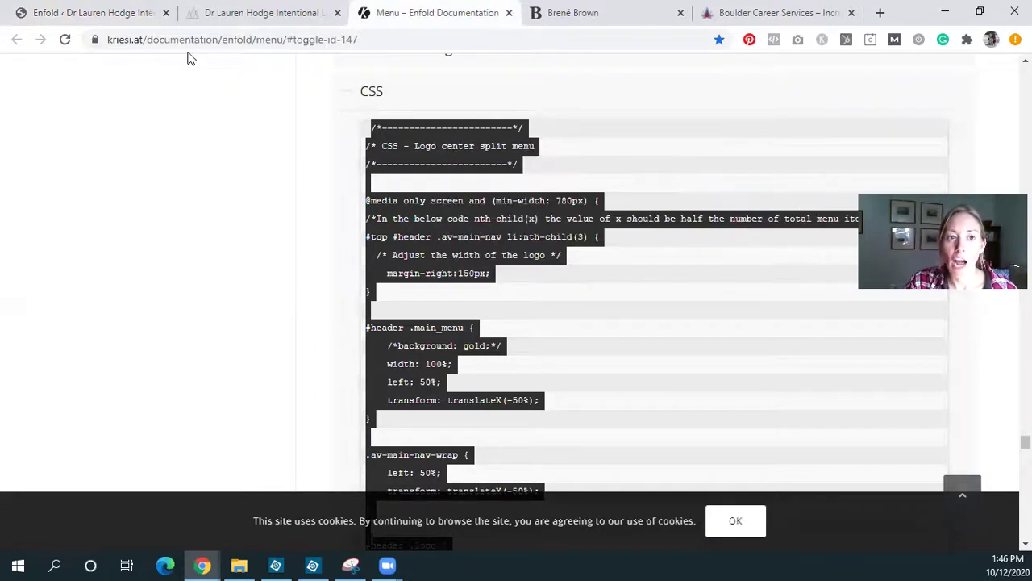
Read the Logo Centered split menu instructions and their header settings, and check the menu items on the site's homepage.
scroll(597, 394, "up", 1)
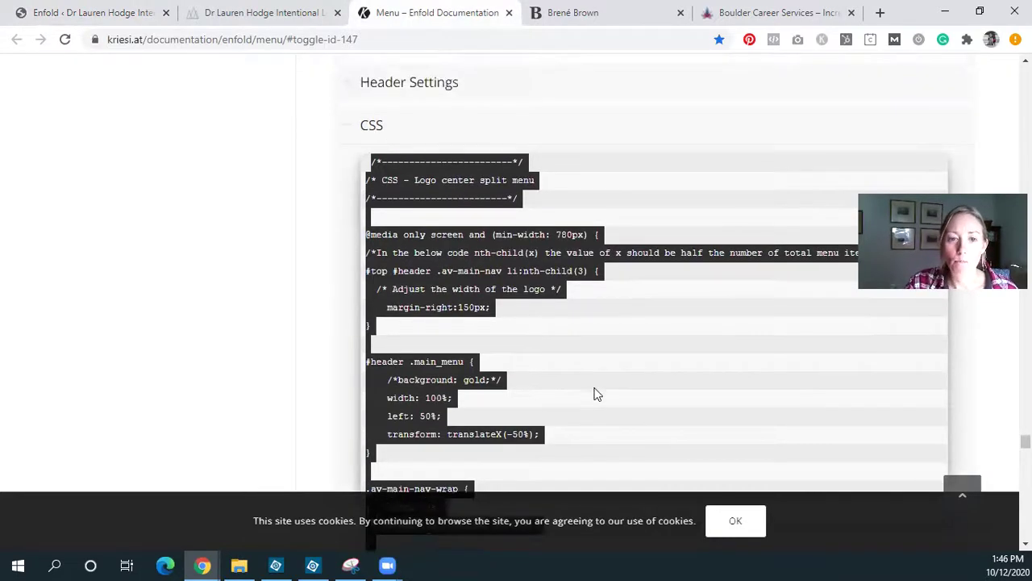
scroll(596, 394, "up", 7)
scroll(548, 355, "down", 3)
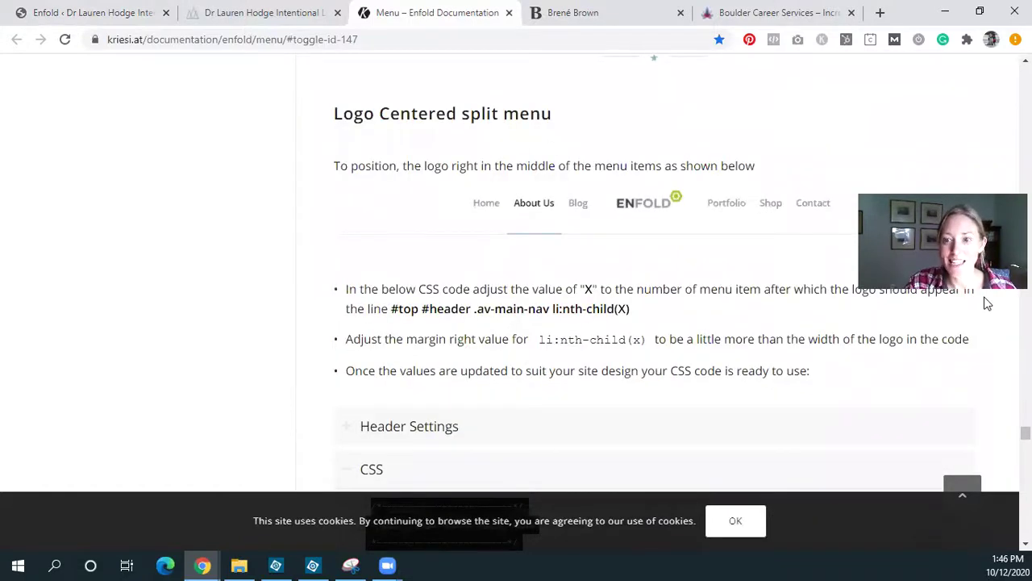
scroll(559, 281, "down", 2)
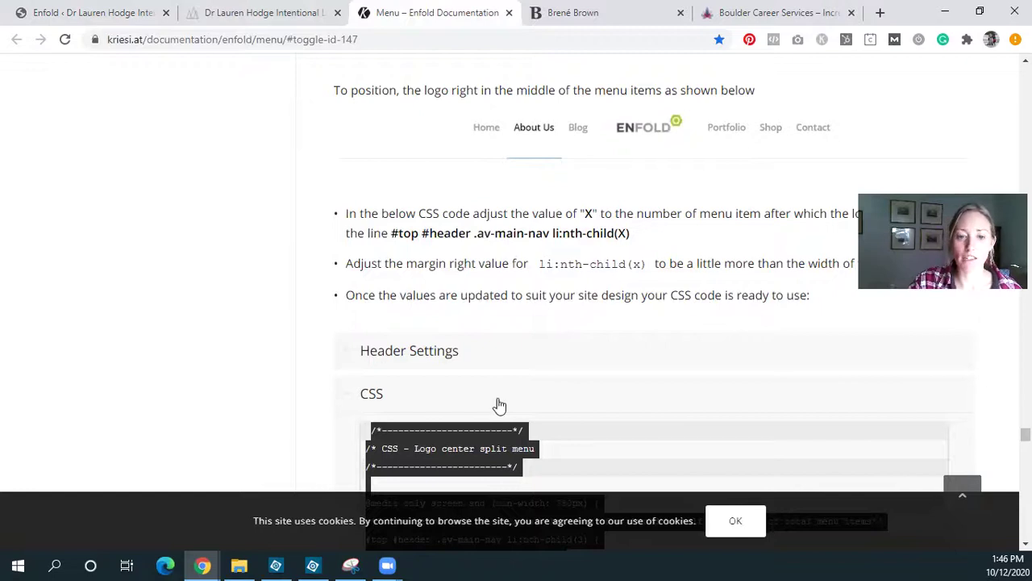
scroll(495, 406, "down", 3)
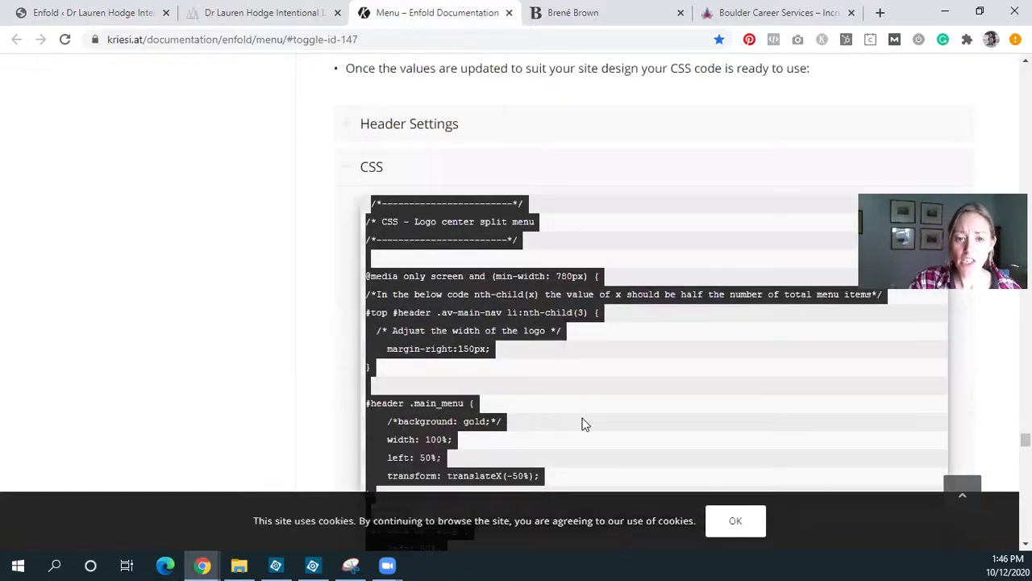
left_click(576, 138)
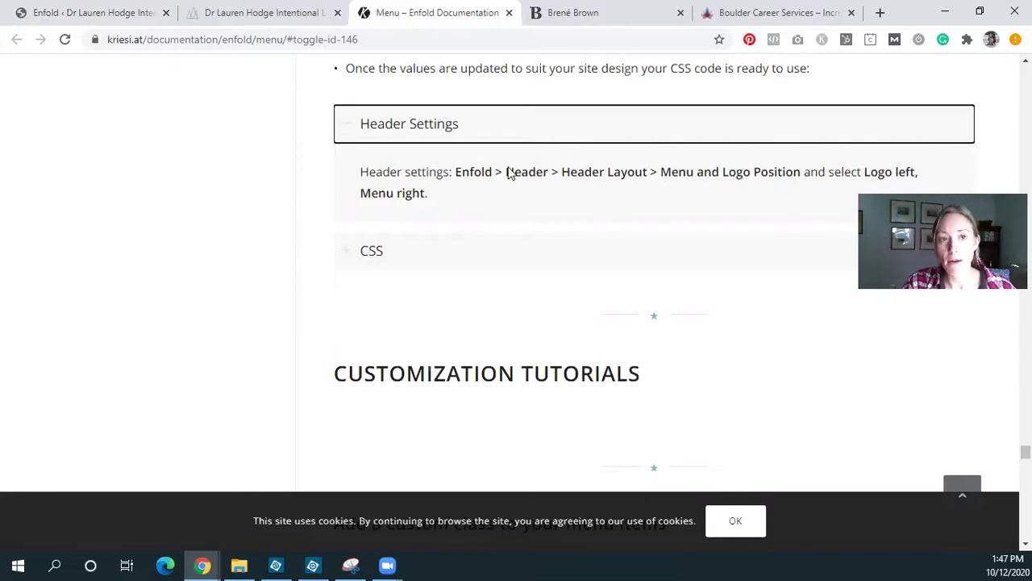
left_click(279, 14)
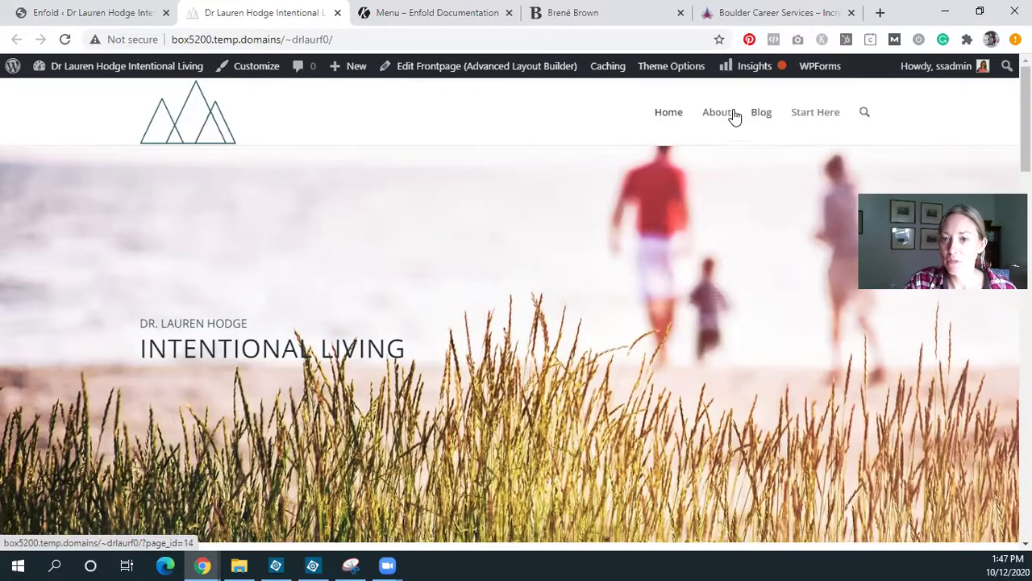
Paste the copied split menu CSS into Quick CSS in the Enfold General Styling options.
left_click(80, 7)
scroll(572, 231, "down", 5)
scroll(319, 207, "up", 4)
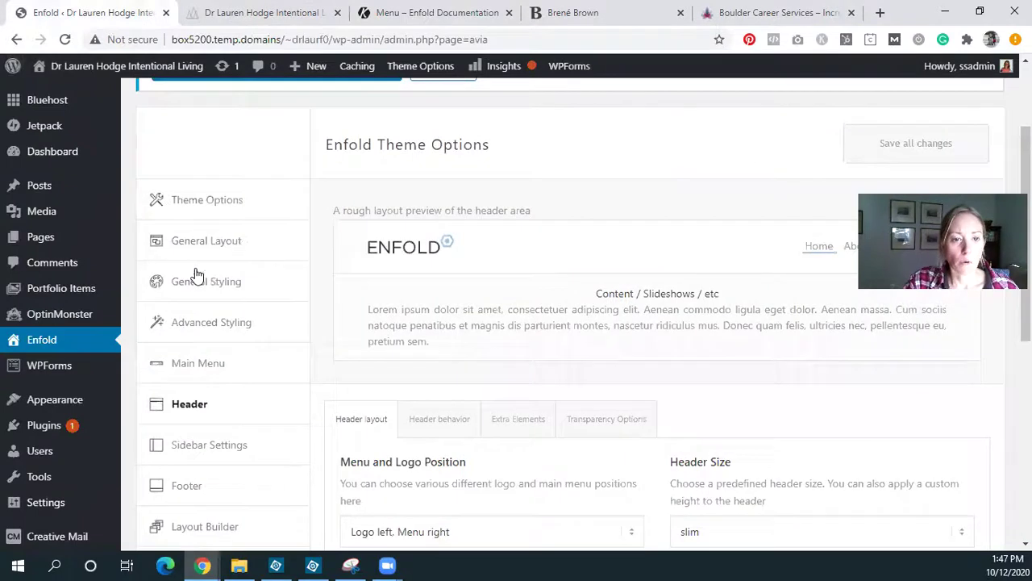
left_click(212, 283)
scroll(452, 295, "down", 15)
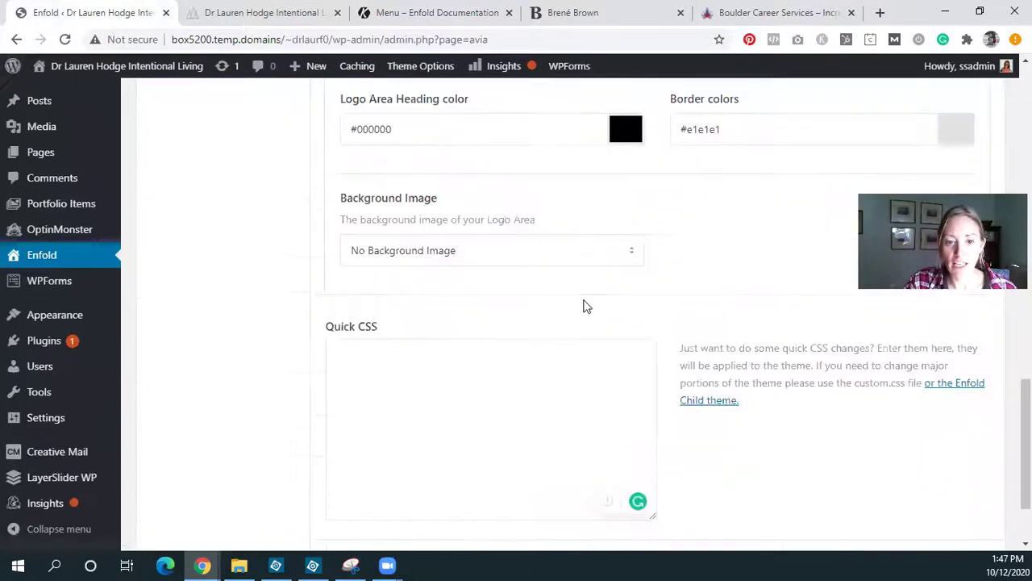
left_click(511, 329)
key("ctrl+v")
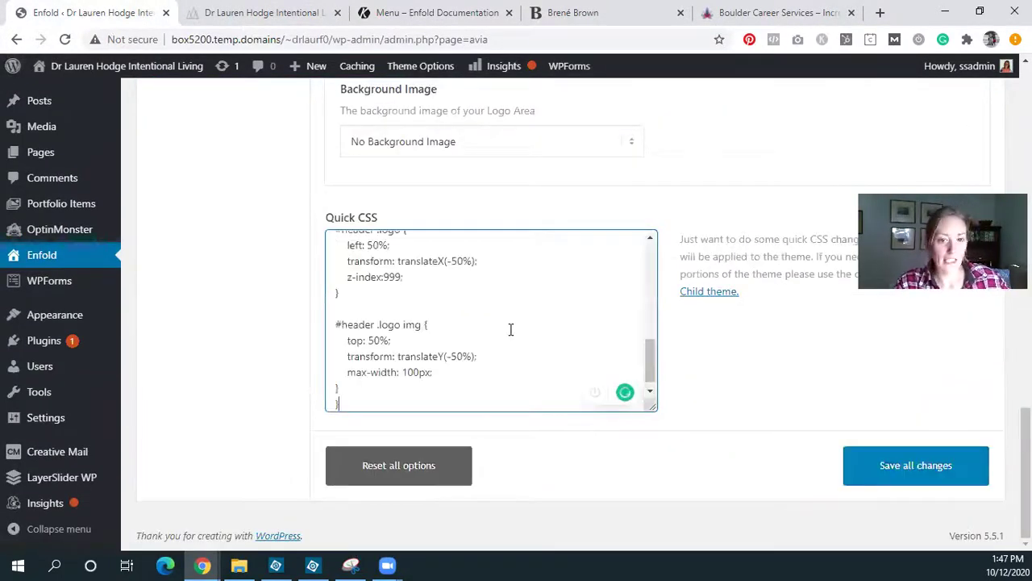
In the pasted #top #header .av-main-nav rule, set nth-child to 2 and margin-right to 250px.
scroll(510, 329, "up", 10)
scroll(510, 329, "up", 2)
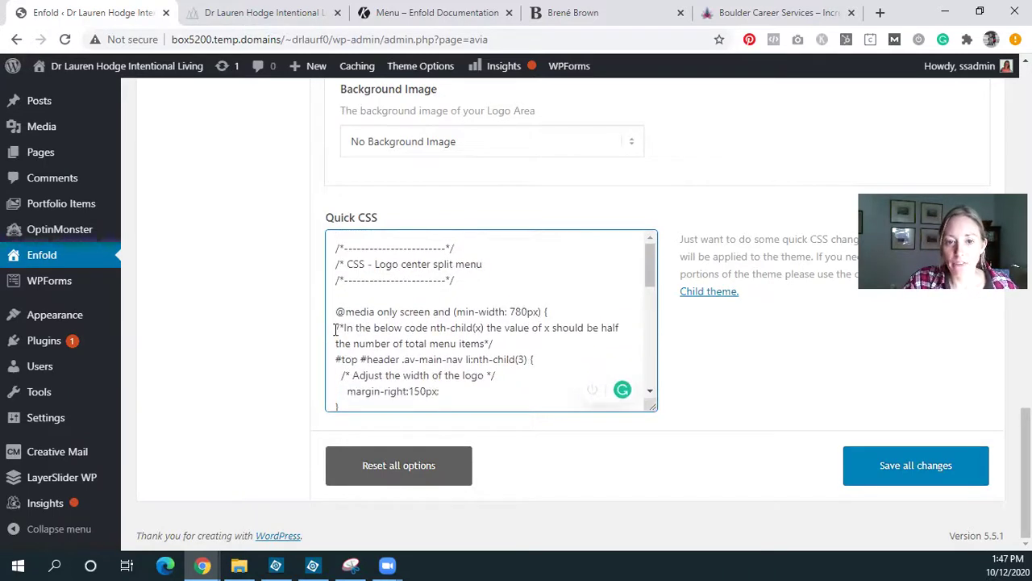
double_click(521, 360)
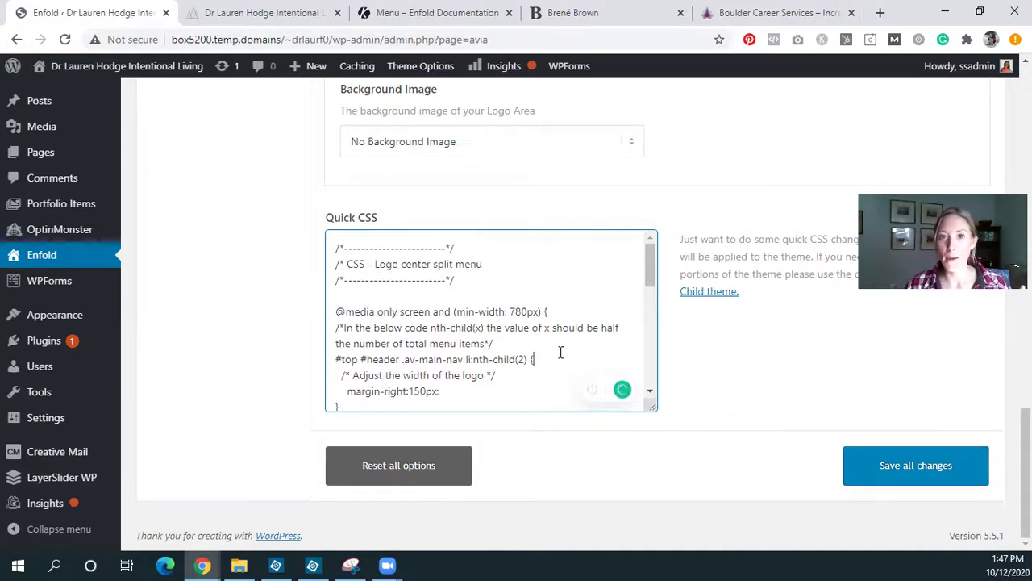
scroll(459, 372, "down", 1)
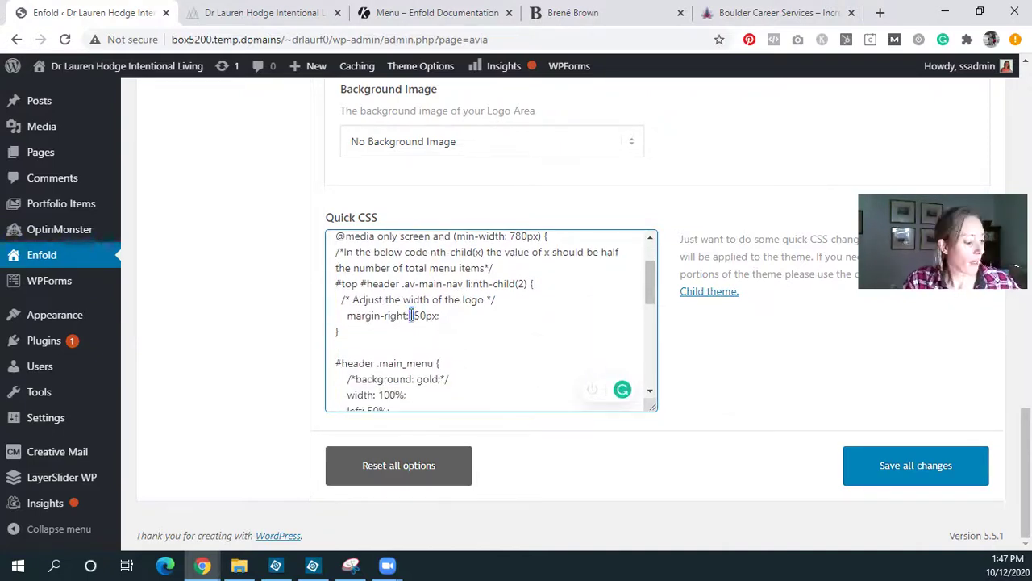
type("2")
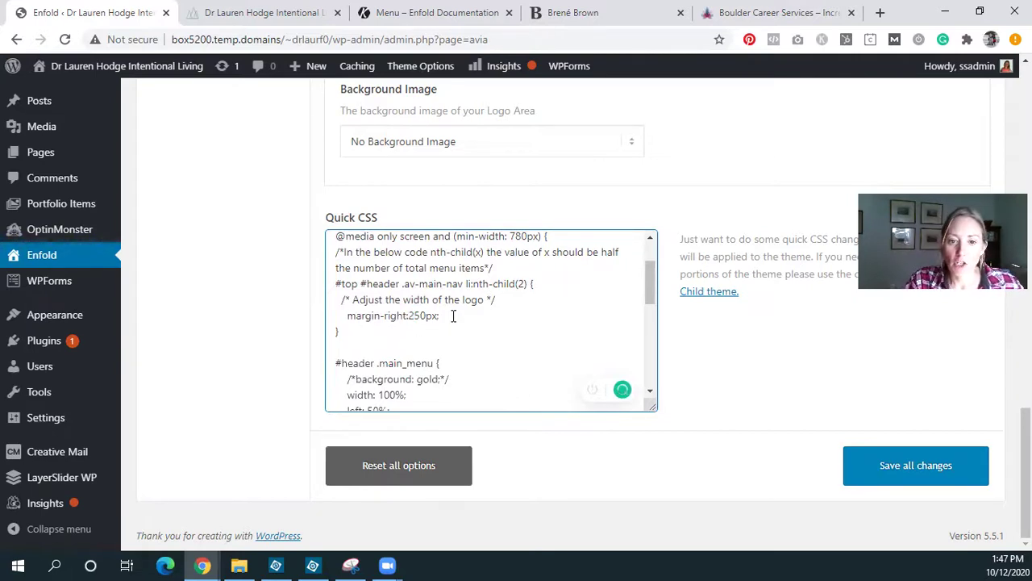
left_click_drag(441, 315, 342, 315)
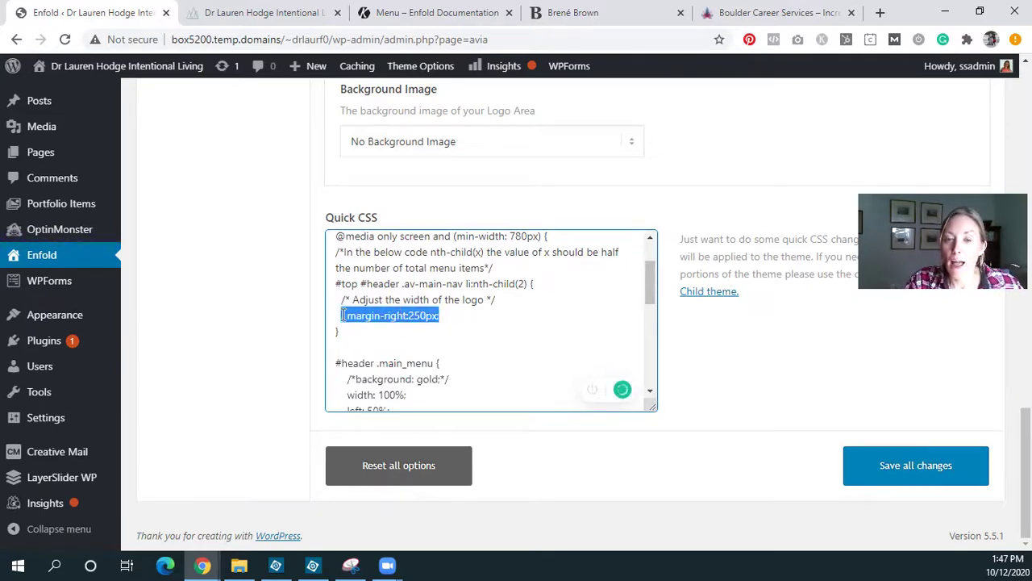
Set max-width to 150px in the #header .logo img rule of the Quick CSS.
scroll(342, 315, "down", 3)
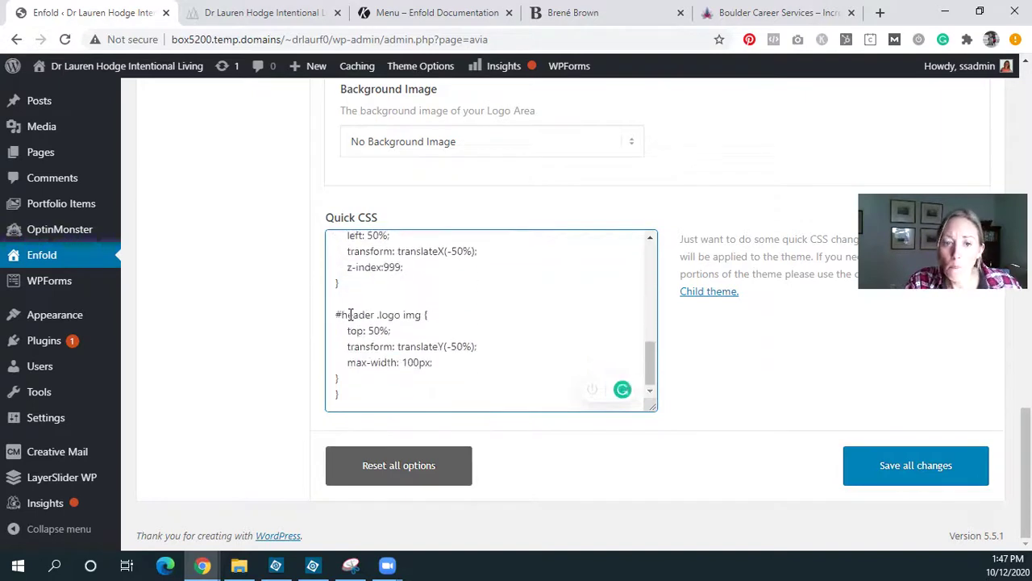
scroll(405, 325, "up", 2)
scroll(403, 323, "down", 2)
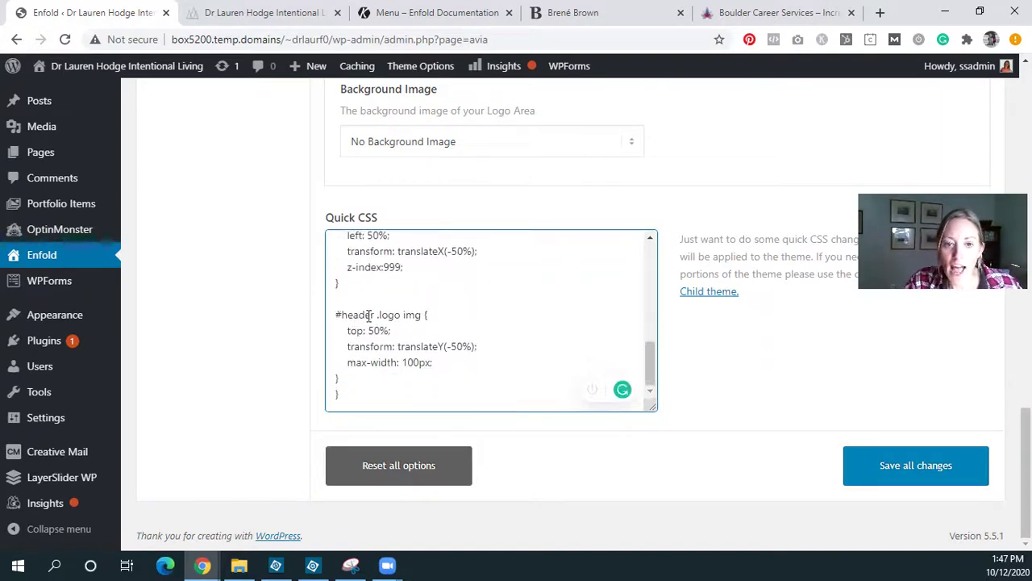
left_click(413, 363)
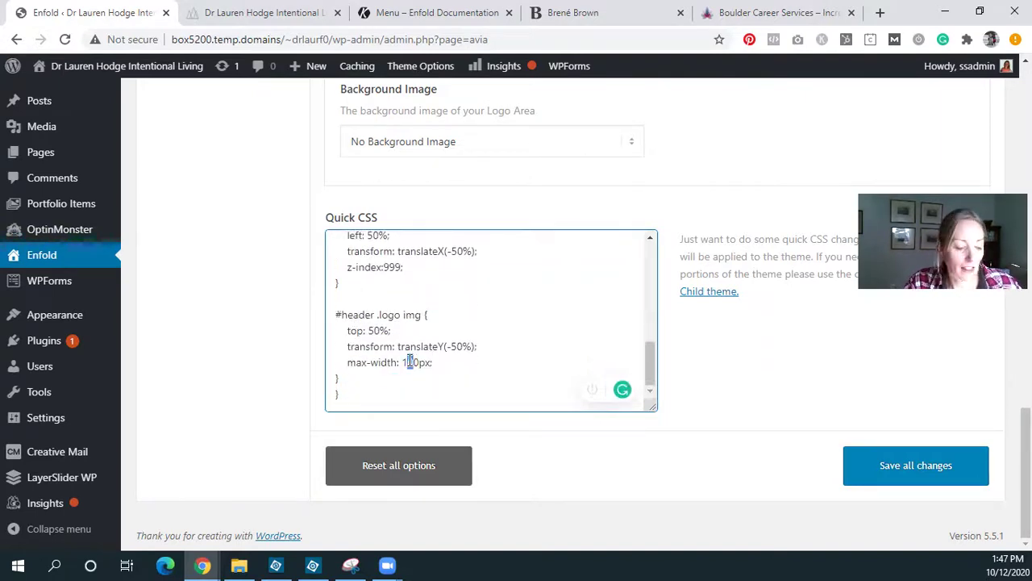
key("BackSpace")
type("5")
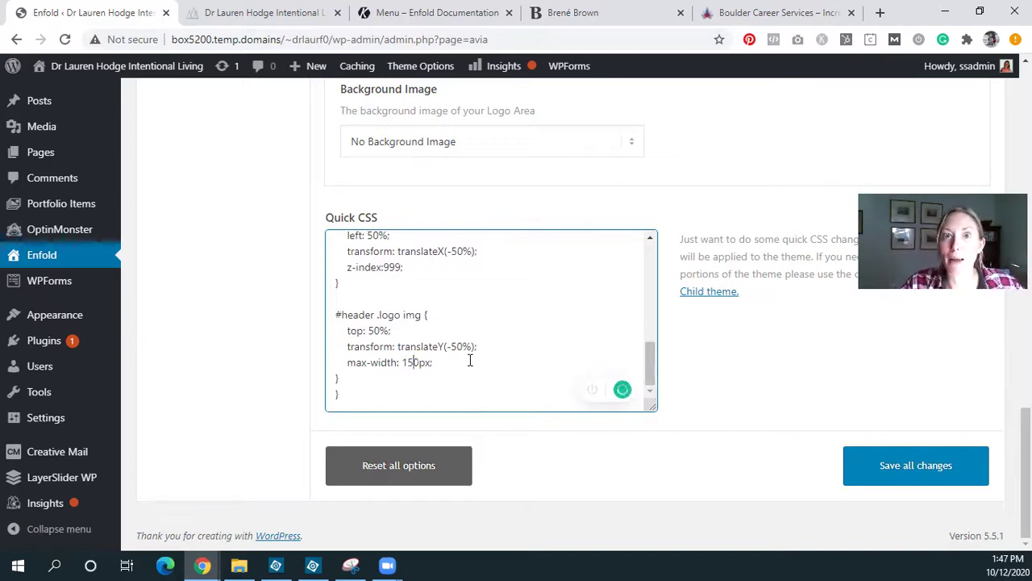
Save all theme option changes and reload the site's homepage to check the header.
left_click(944, 471)
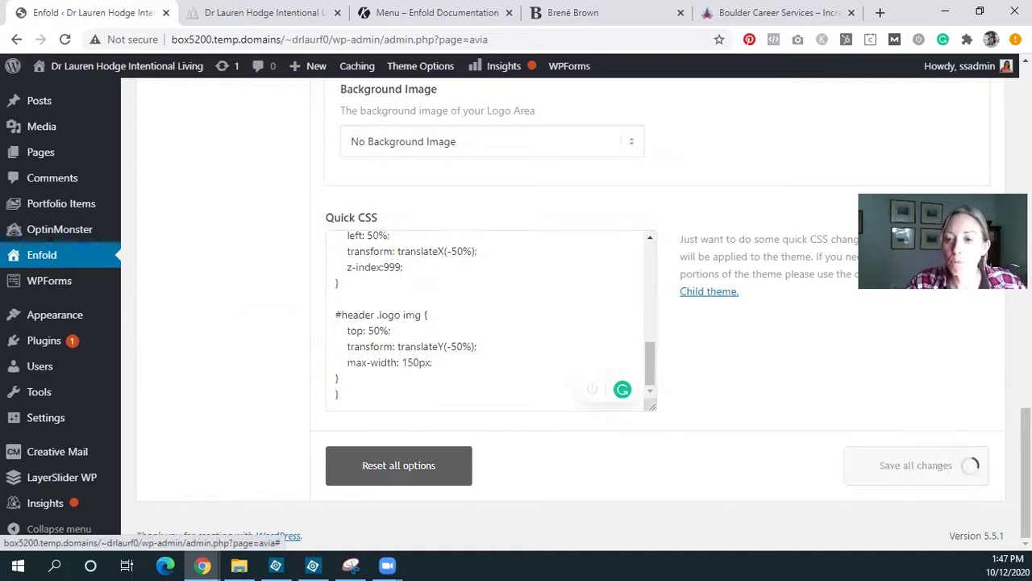
left_click(254, 10)
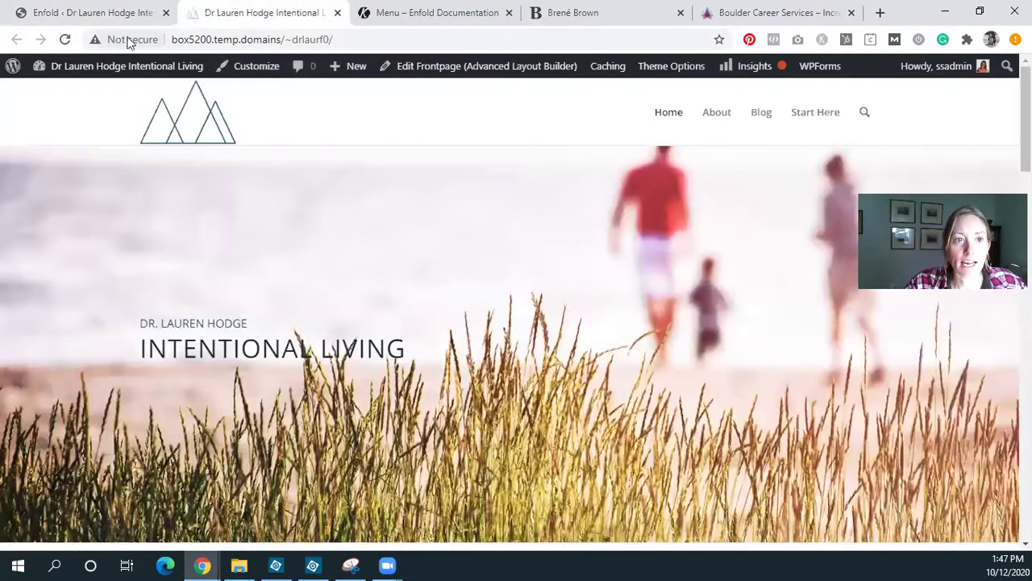
left_click(64, 39)
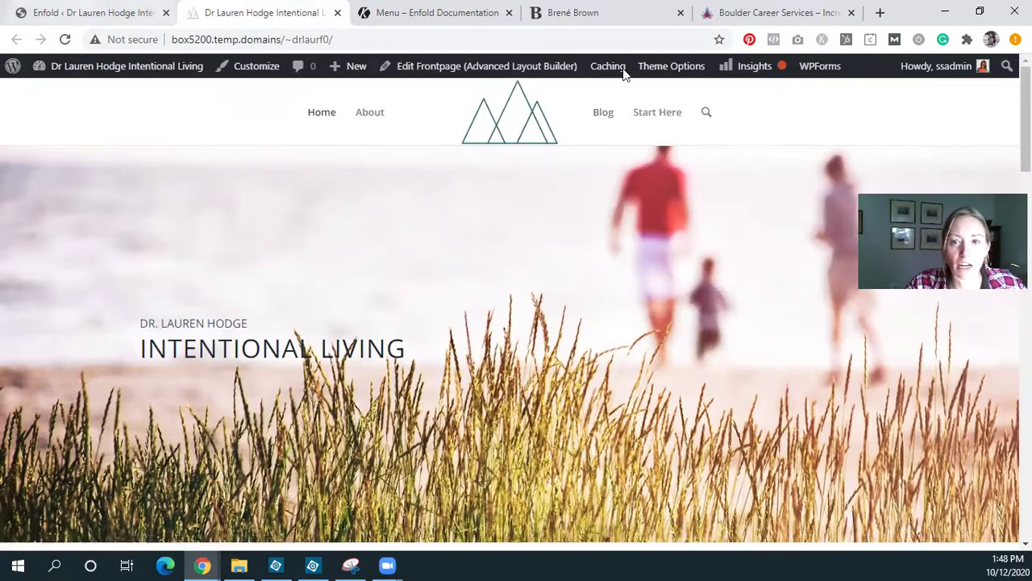
Turn off appending the search icon to the main menu in the Enfold Main Menu options.
key("ctrl+shift+Tab")
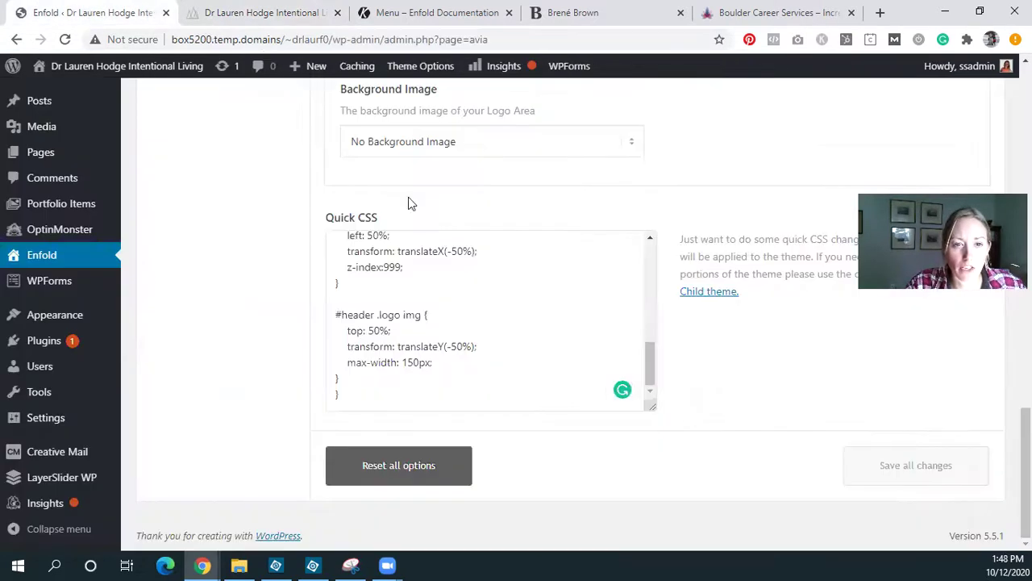
scroll(408, 204, "up", 15)
scroll(242, 275, "up", 2)
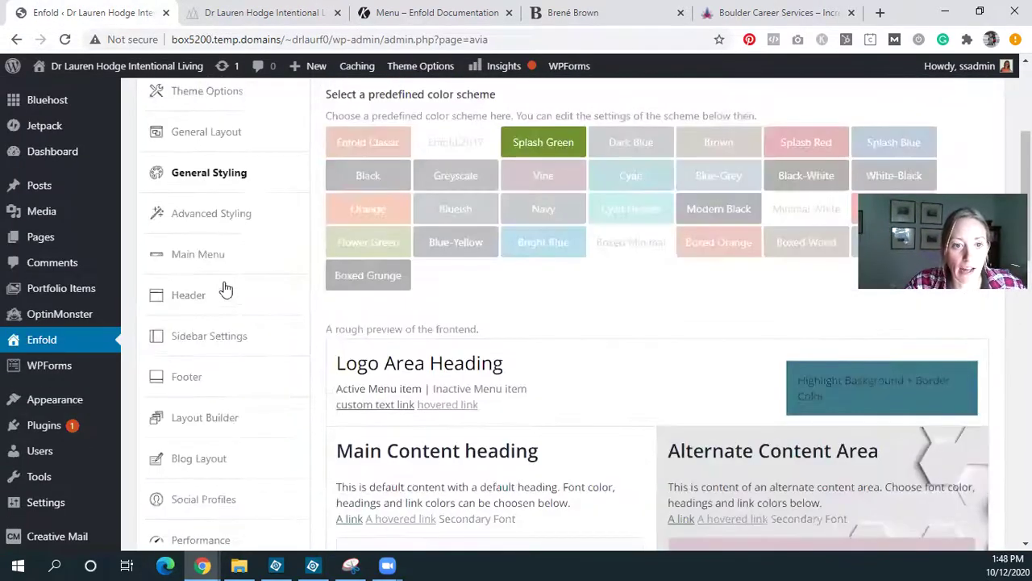
left_click(223, 290)
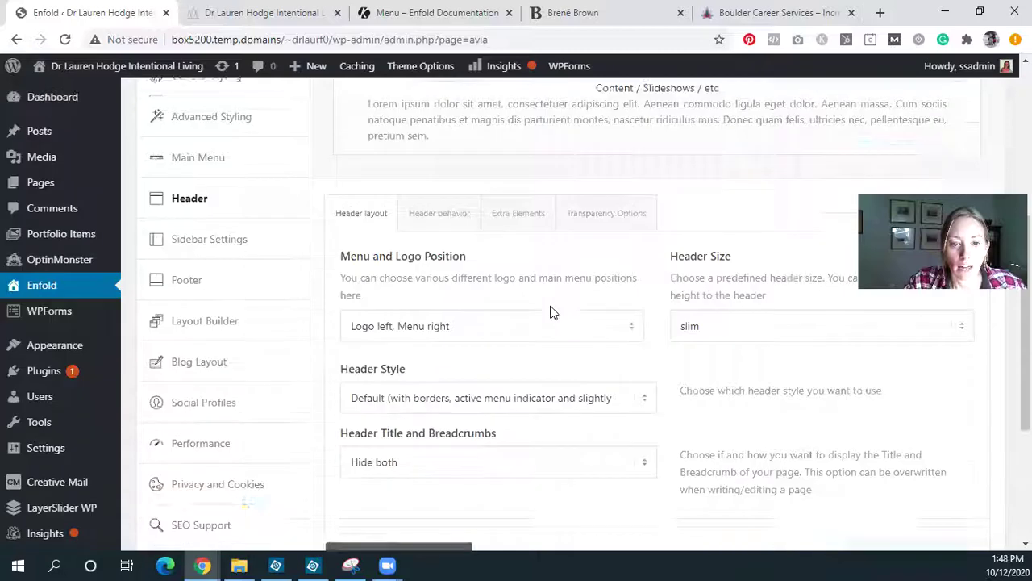
scroll(110, 186, "up", 3)
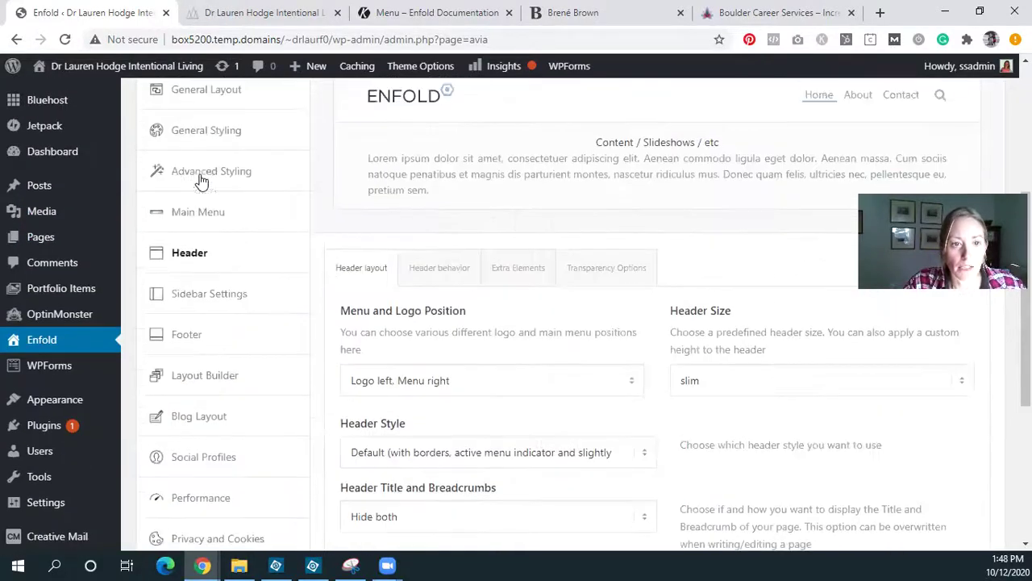
left_click(246, 225)
scroll(569, 281, "down", 2)
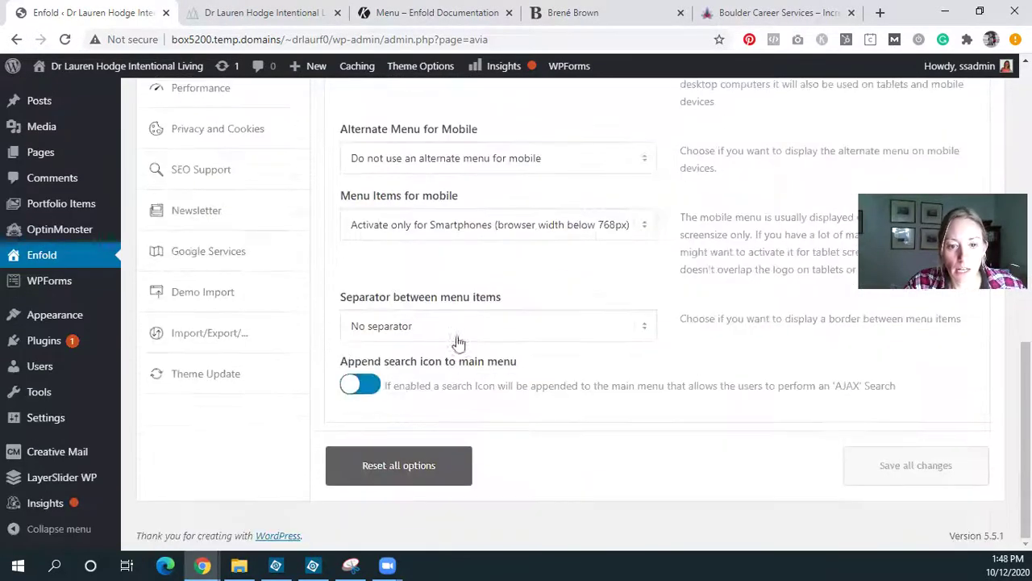
left_click(383, 389)
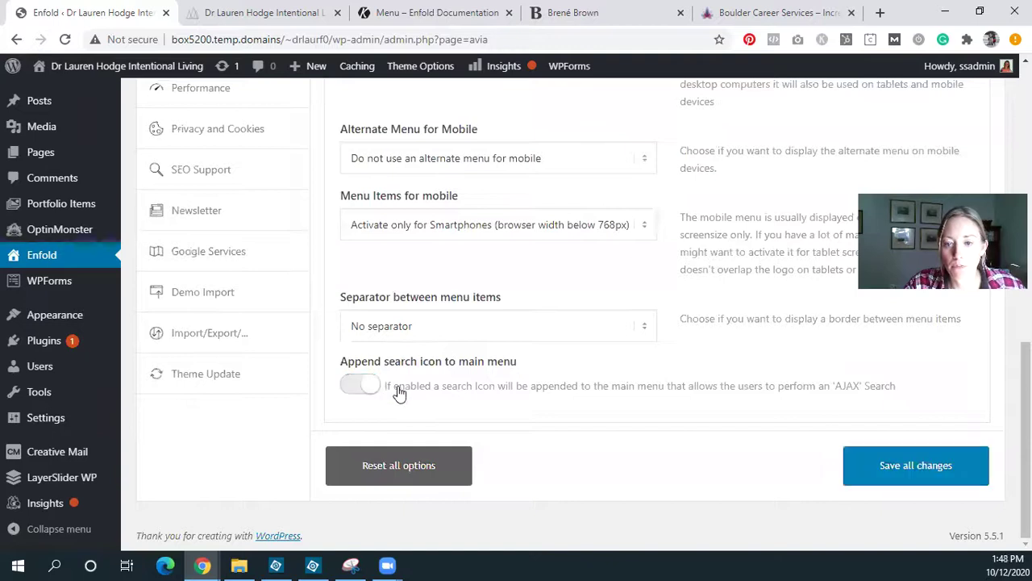
Save all the theme option changes and reload the homepage to check the header without the search icon.
left_click(857, 452)
left_click(314, 9)
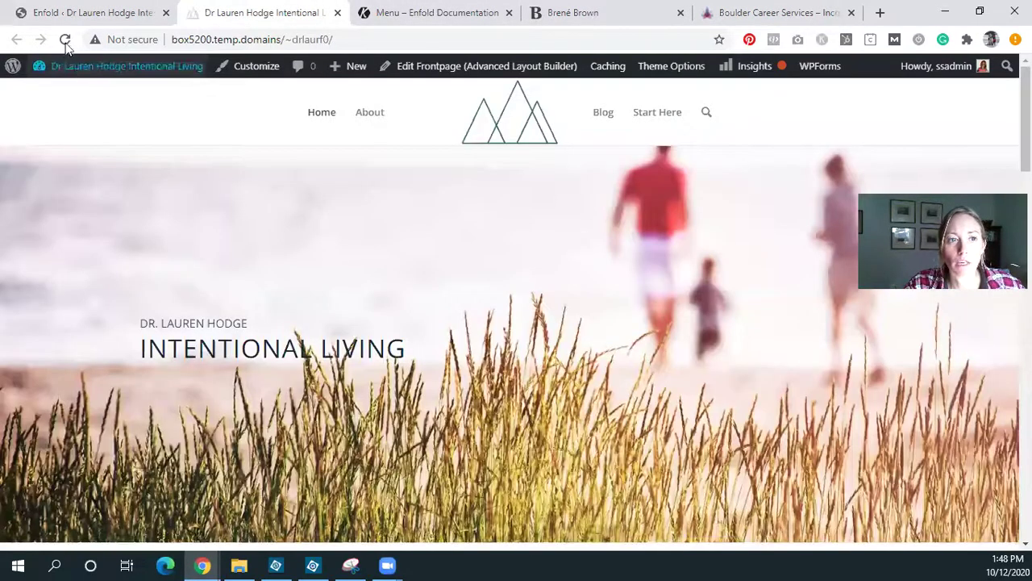
left_click(65, 39)
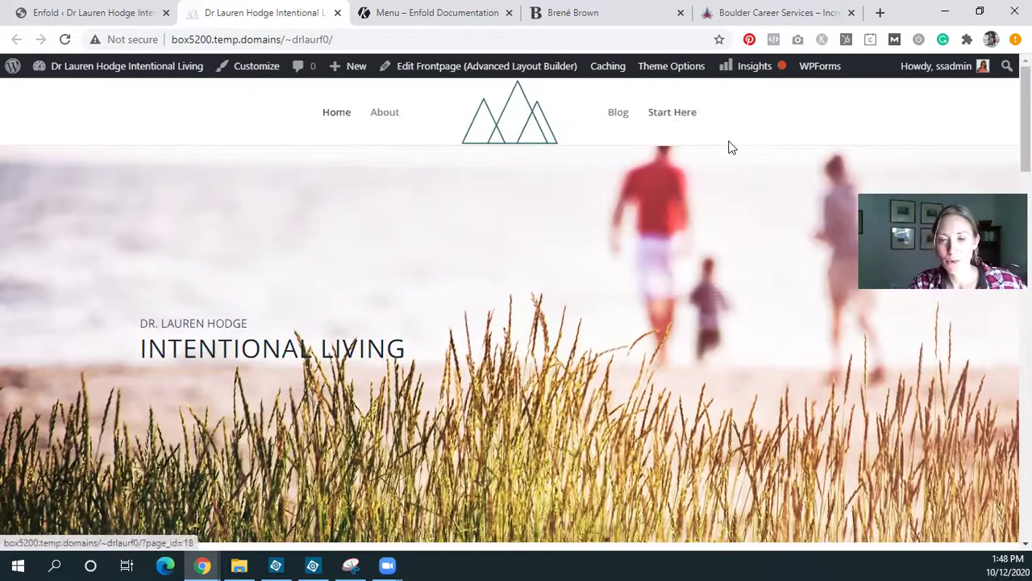
Compare the homepage header with the Boulder Career Services header, including its social media icons.
left_click(753, 12)
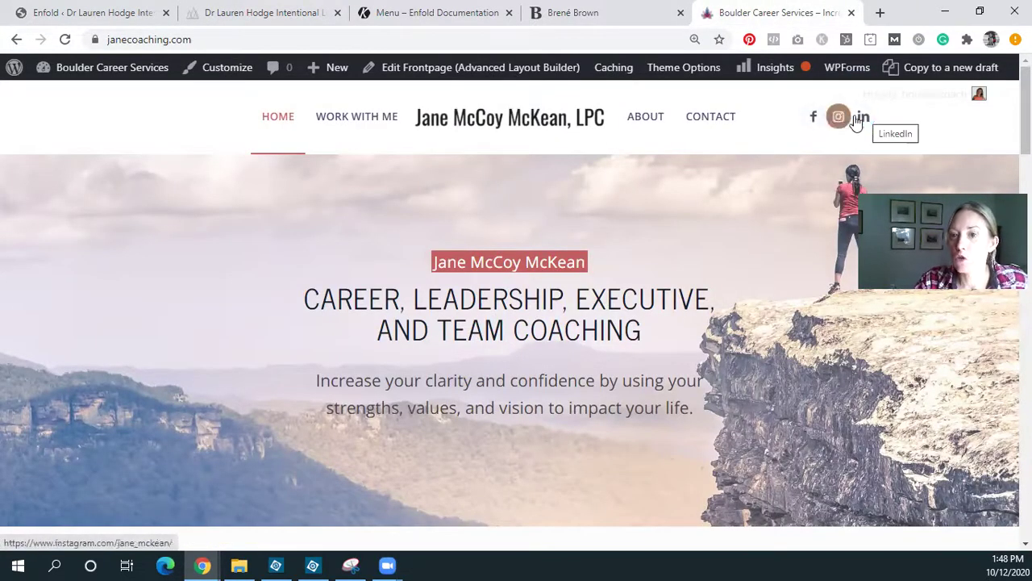
left_click(302, 8)
left_click(744, 14)
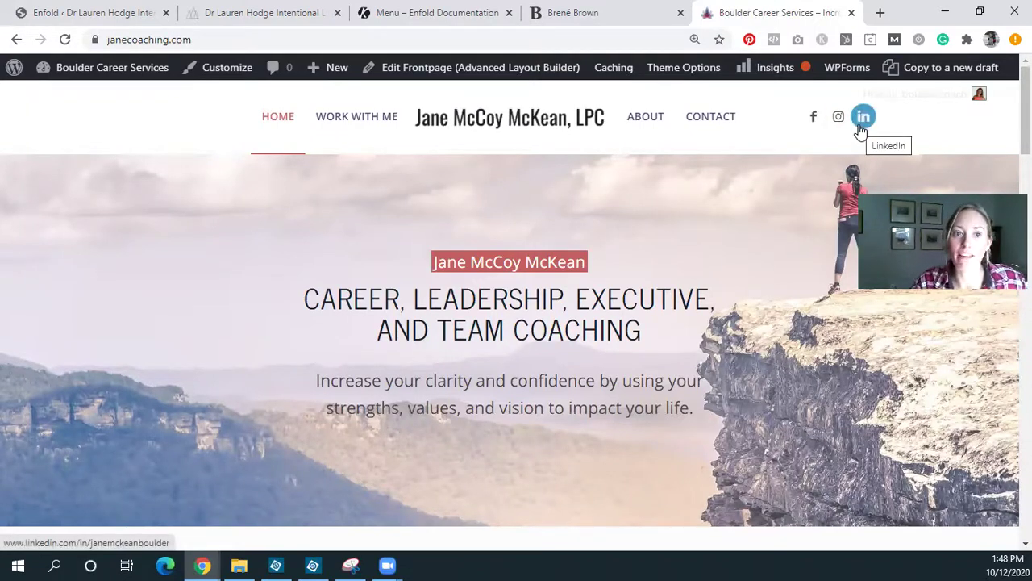
In the Boulder Career Services site's Enfold General Styling options, find the Quick CSS and highlight the #top nav .social_bookmarks rule.
left_click(112, 66)
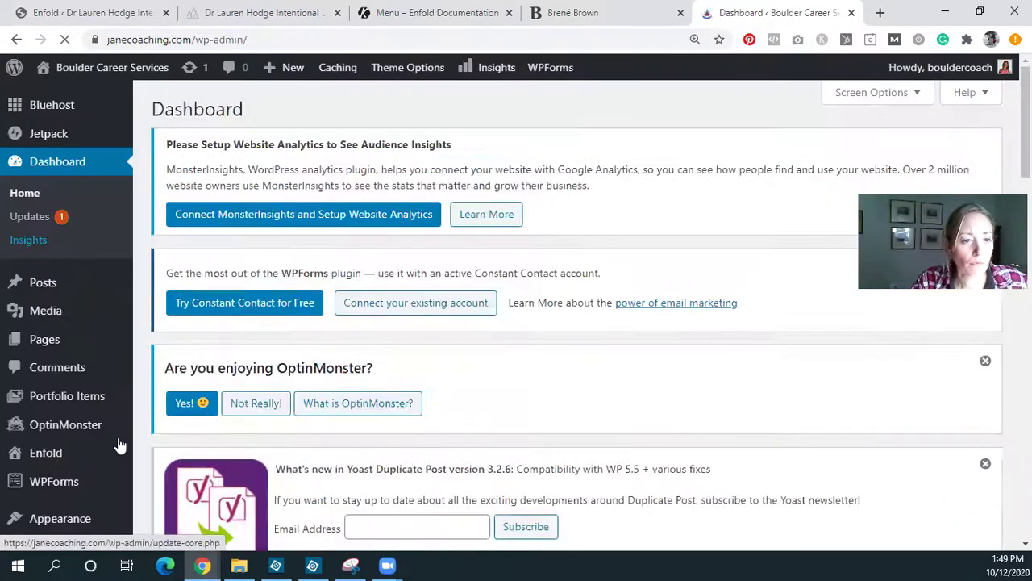
left_click(42, 453)
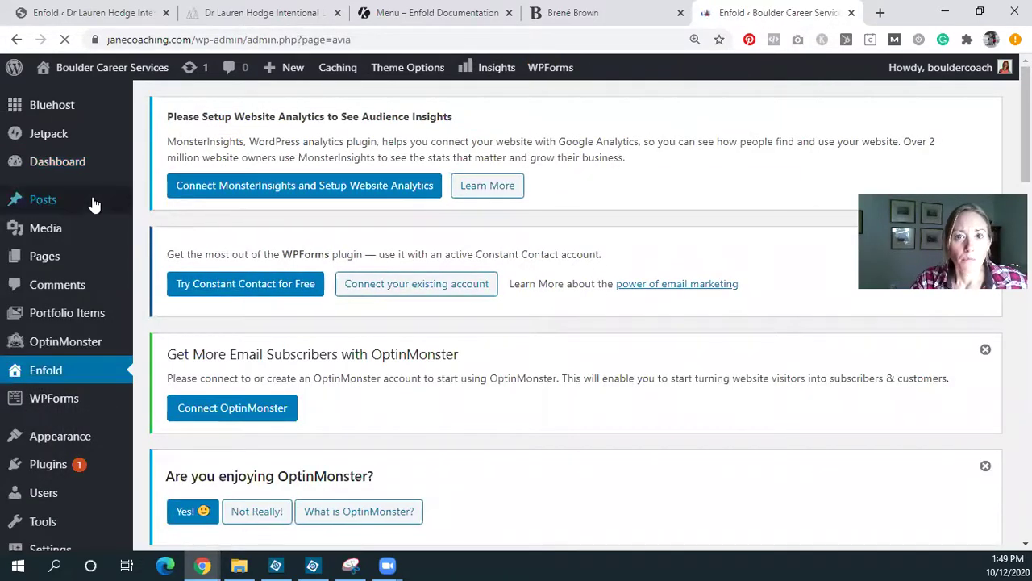
mouse_move(94, 206)
scroll(404, 318, "down", 10)
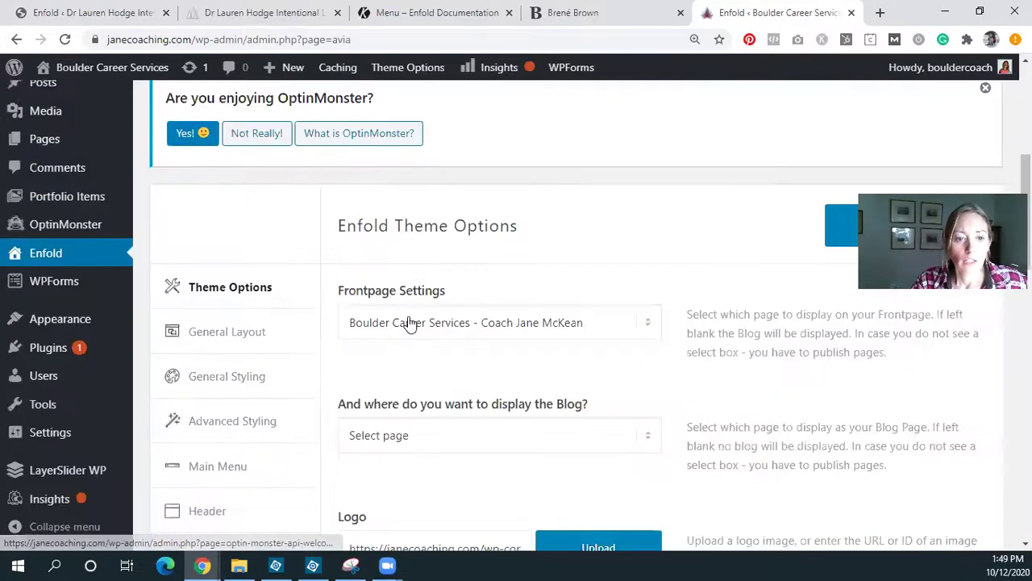
scroll(215, 282, "up", 2)
left_click(249, 226)
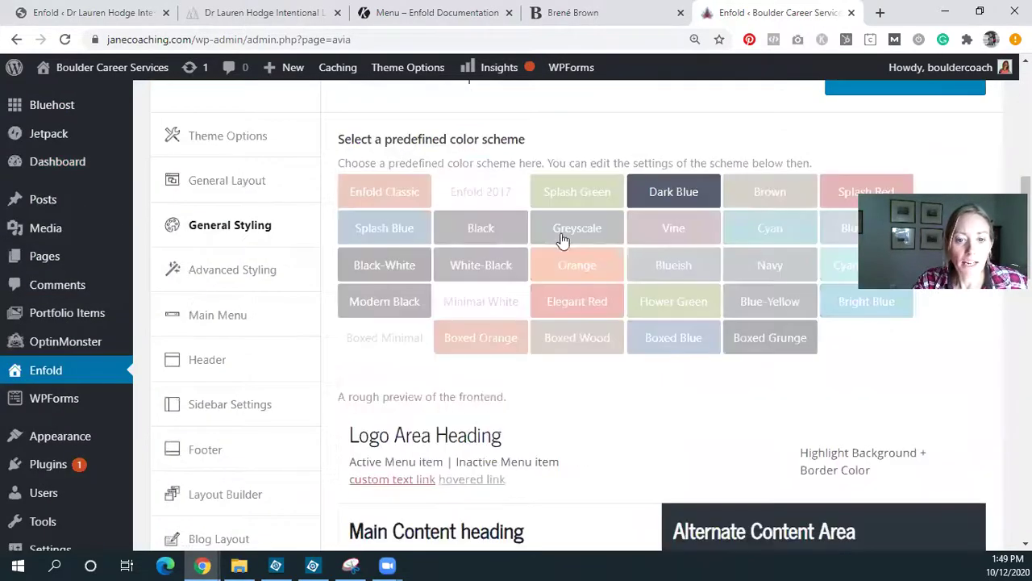
scroll(637, 254, "down", 15)
scroll(627, 267, "down", 15)
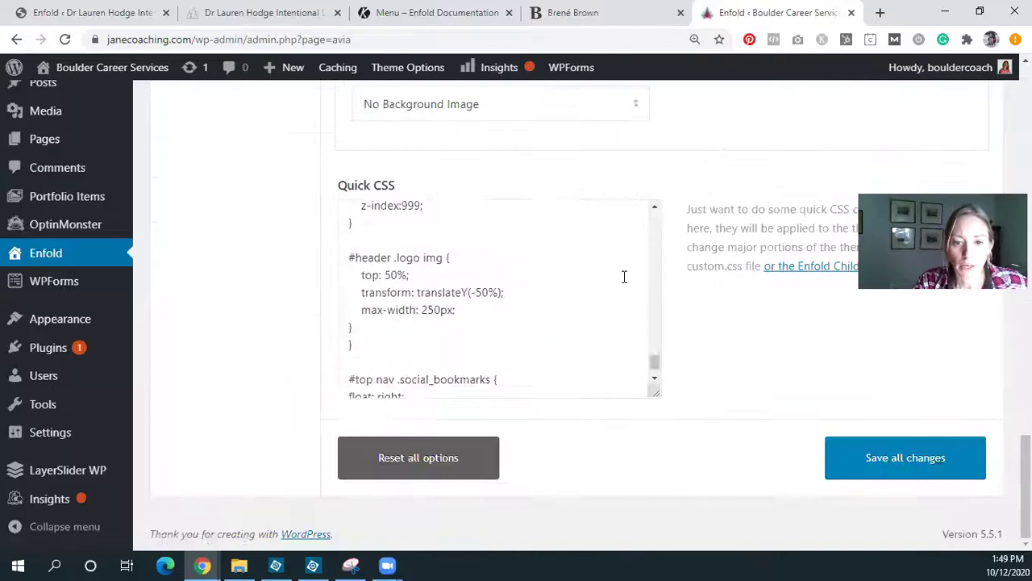
left_click(377, 387)
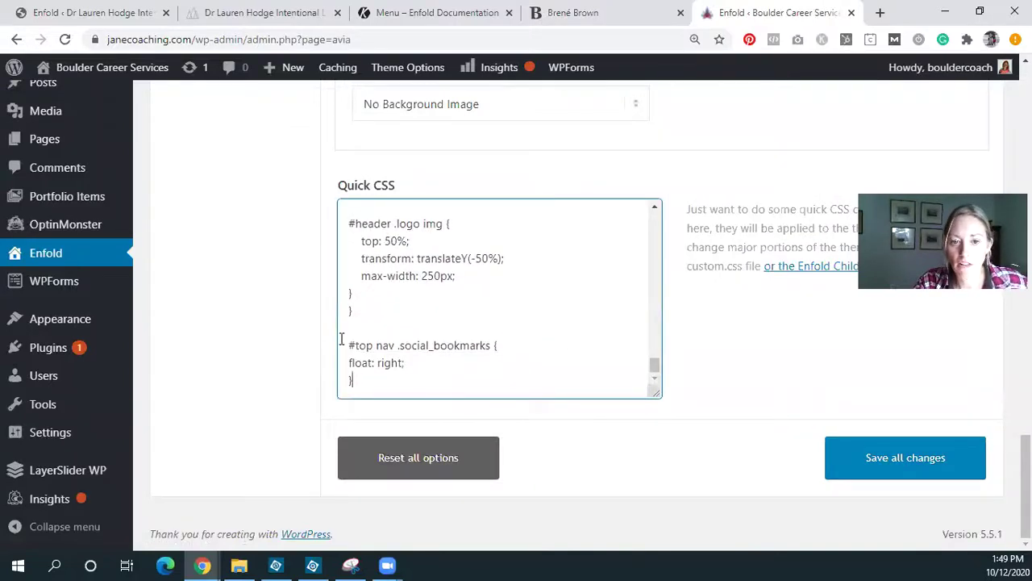
left_click_drag(342, 342, 355, 383)
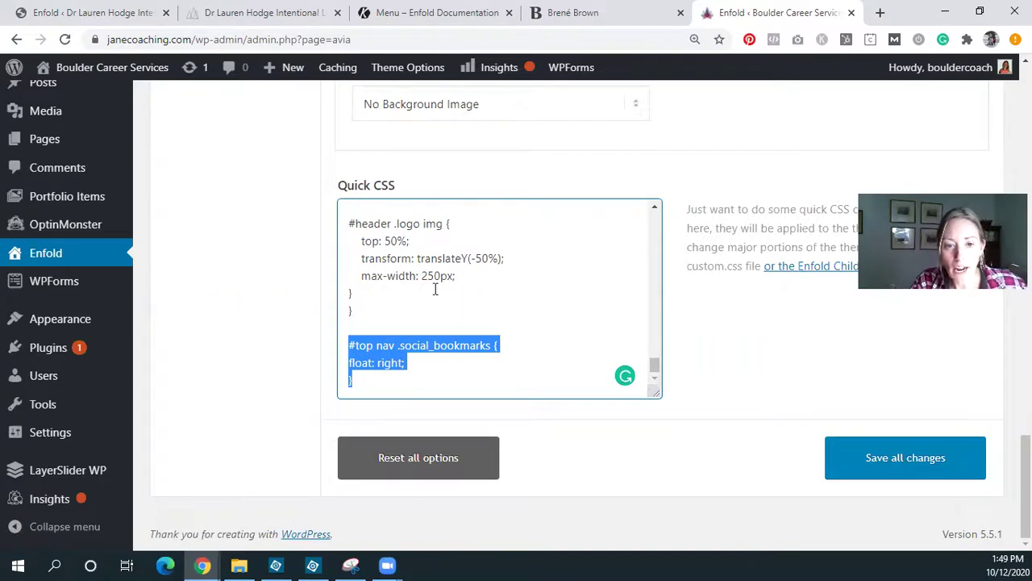
Review the Logo center split menu code in that Quick CSS and highlight the min-width: 780px condition.
scroll(410, 325, "up", 5)
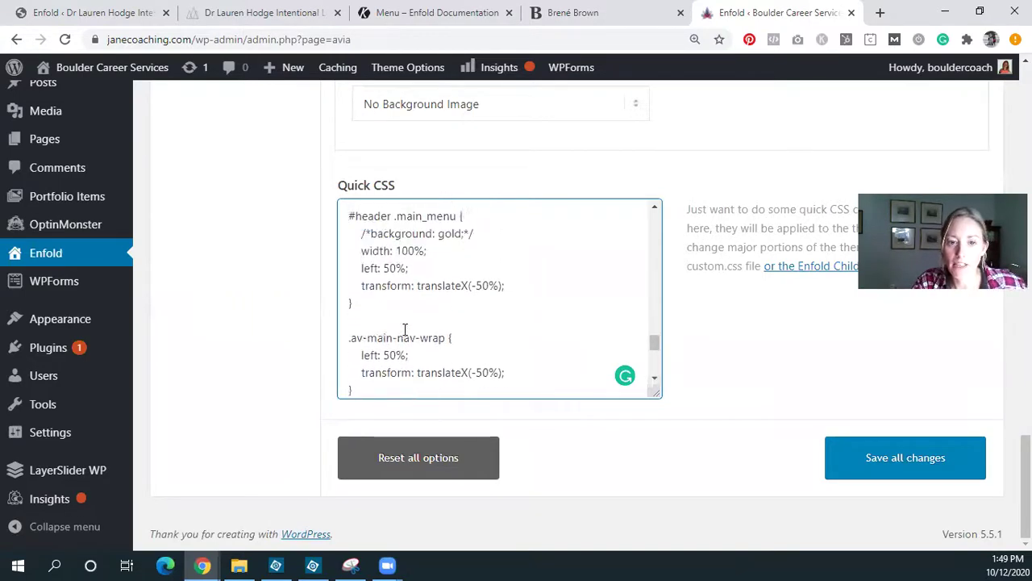
scroll(405, 329, "up", 2)
scroll(405, 329, "down", 1)
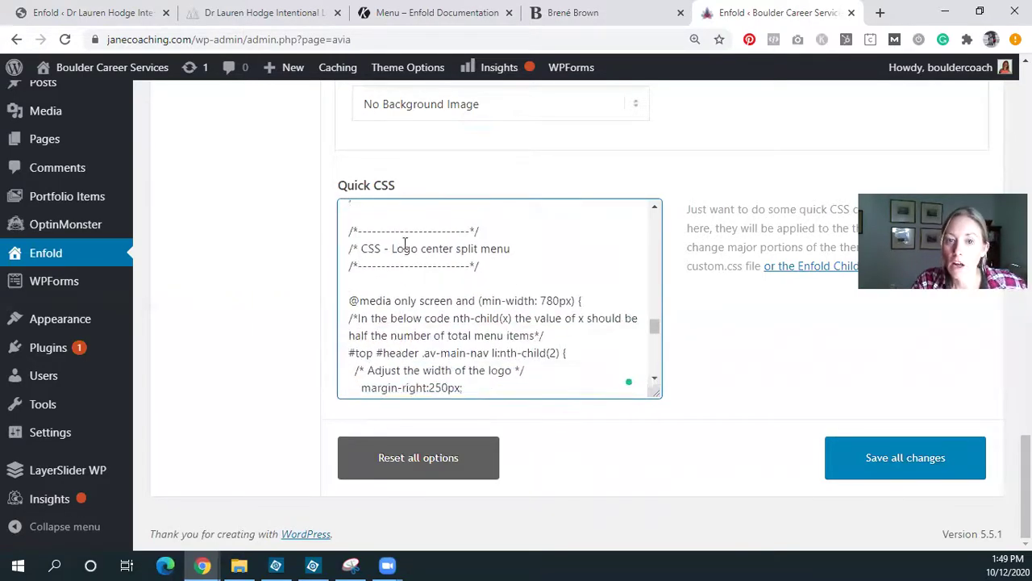
scroll(456, 255, "down", 1)
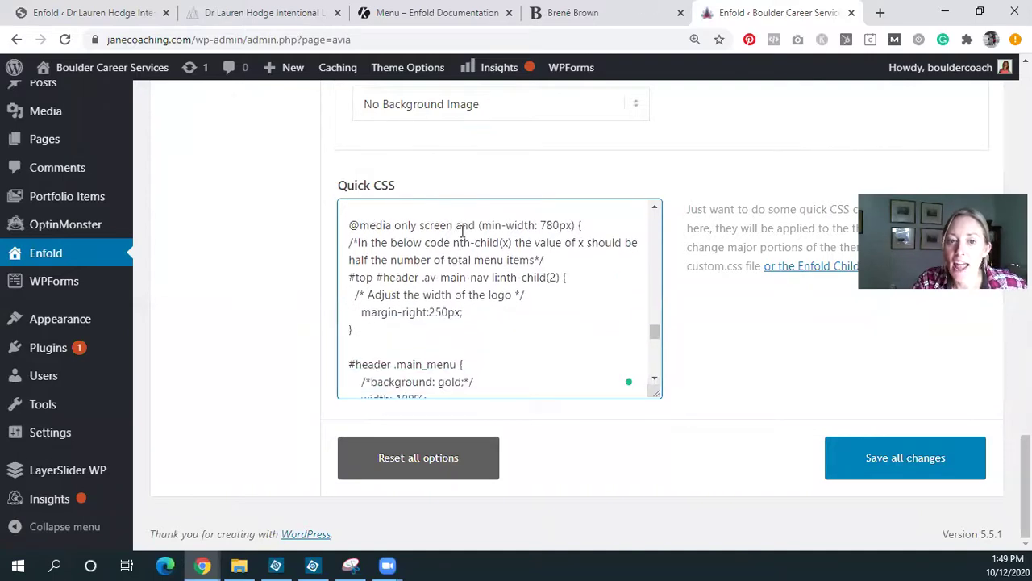
left_click_drag(482, 226, 572, 223)
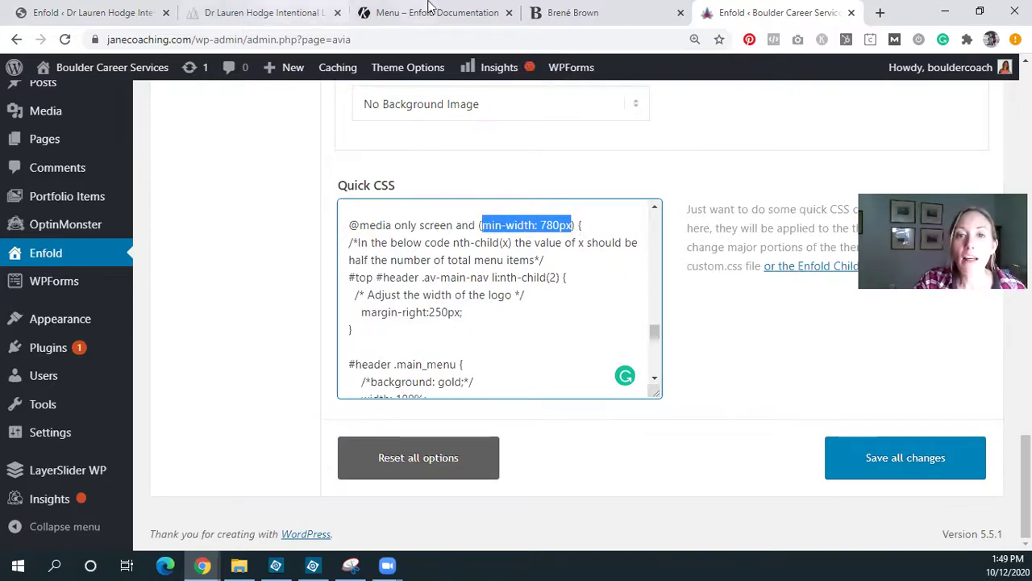
Show the homepage with the centered logo in the developer tools' responsive preview.
left_click(252, 14)
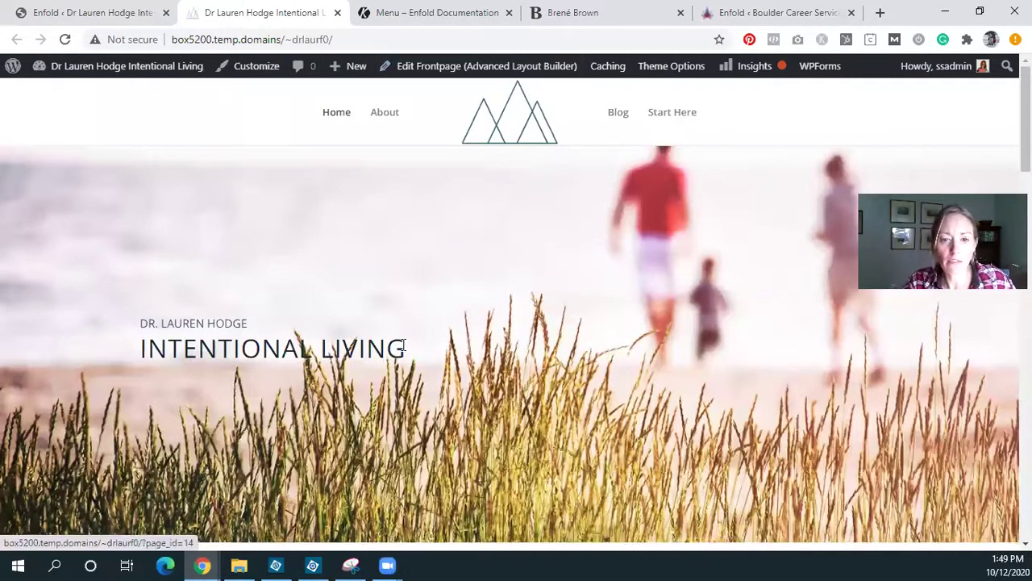
right_click(516, 202)
key("Escape")
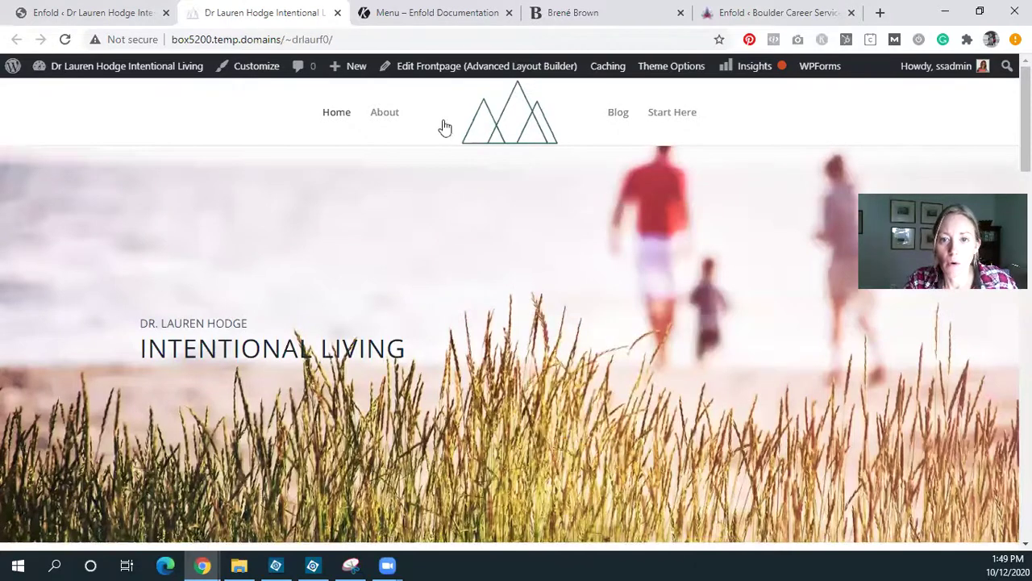
key("ctrl+shift+i")
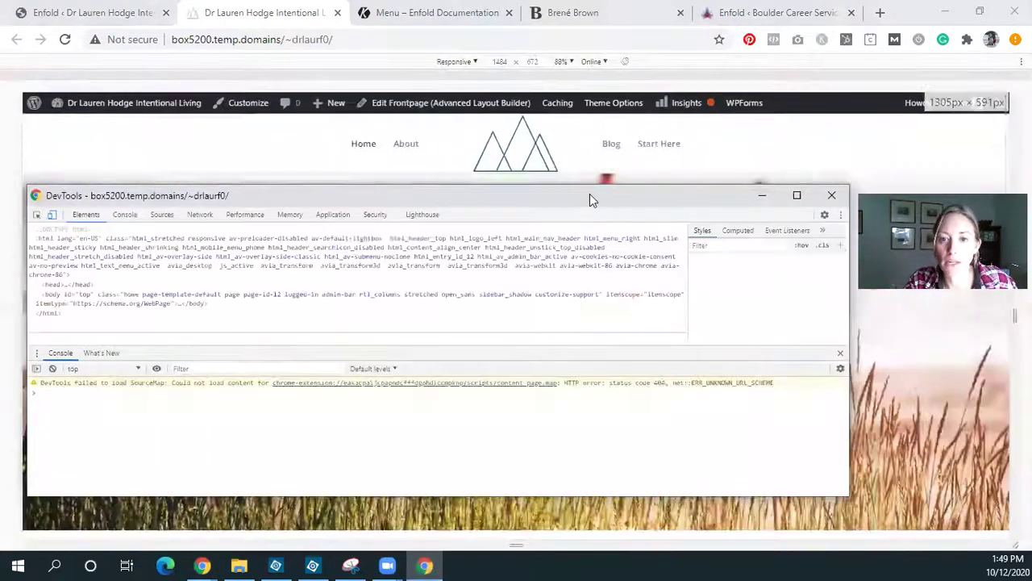
key("alt+Tab")
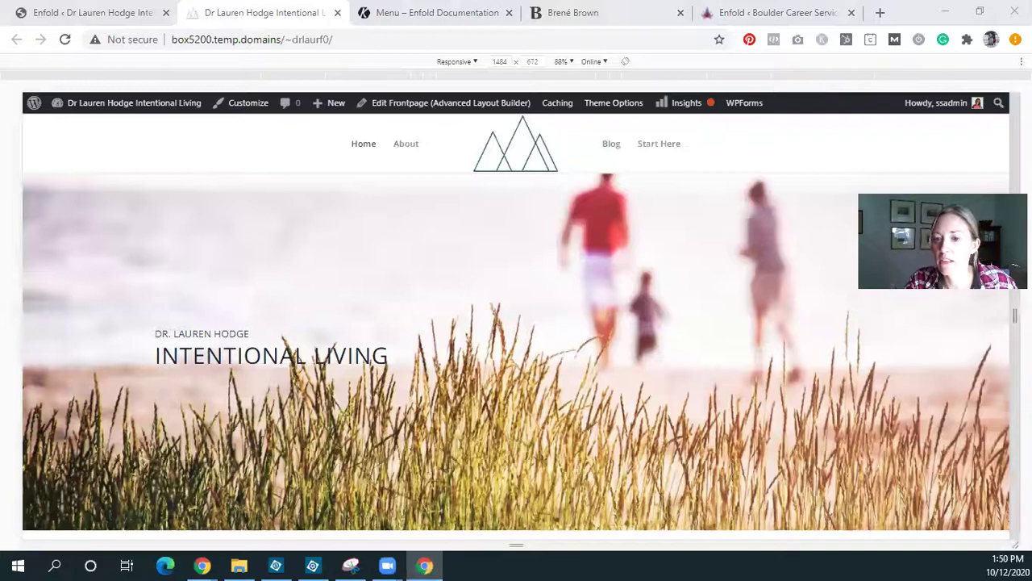
Test the mobile menu at a preview width of 717 px and widen the preview to 1298 px.
left_click_drag(1015, 316, 758, 344)
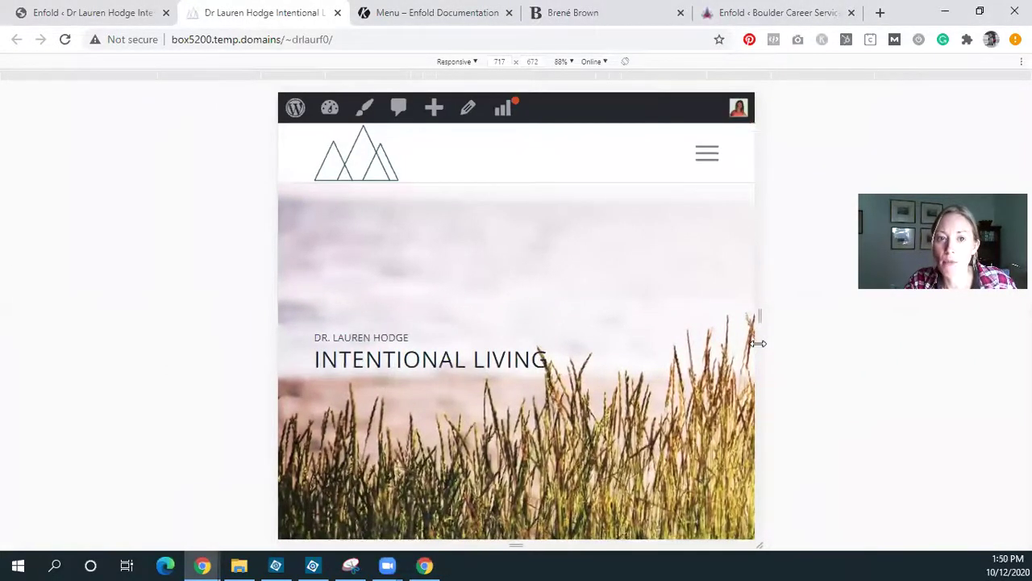
left_click(707, 152)
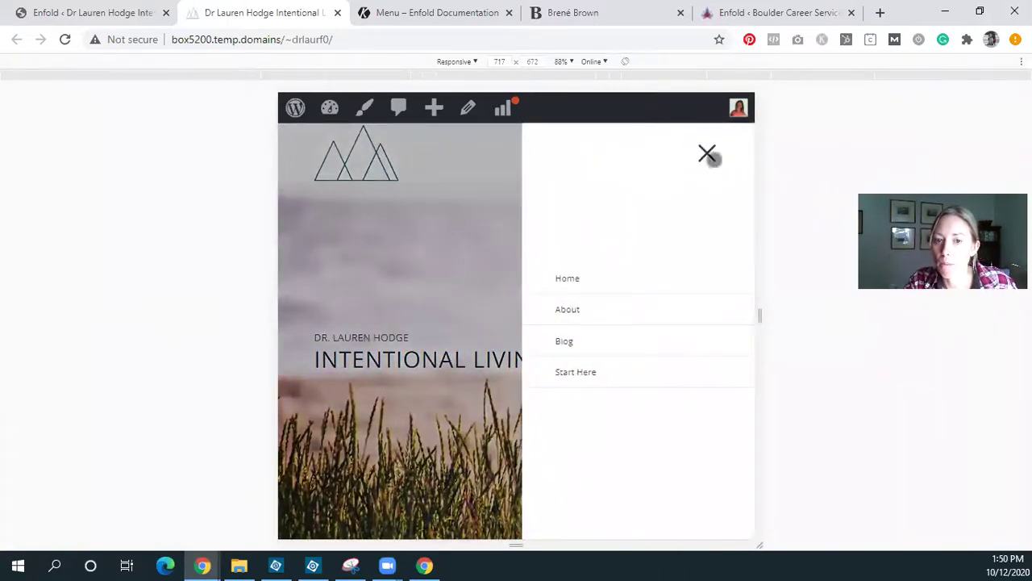
left_click(710, 155)
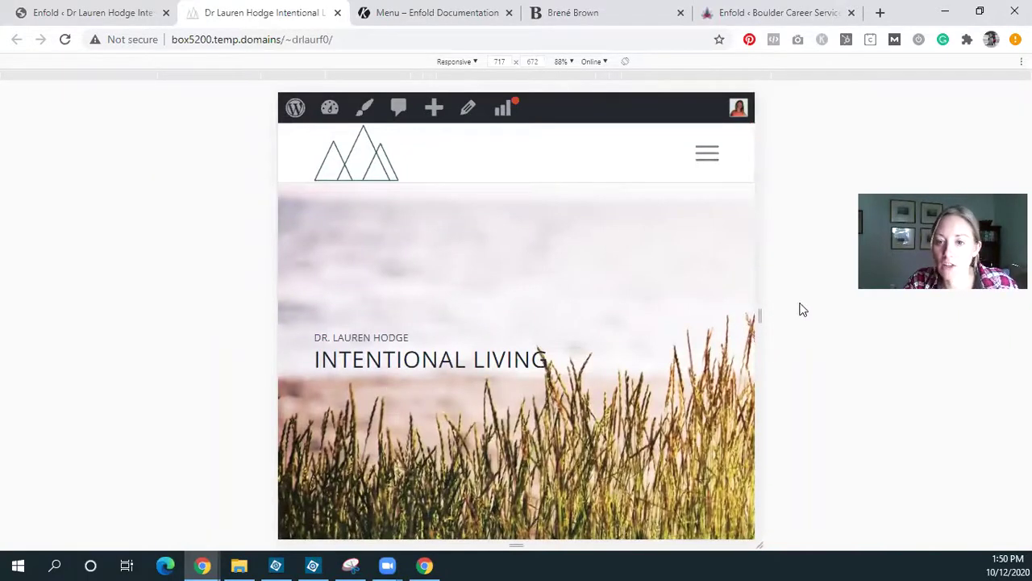
left_click_drag(758, 316, 952, 313)
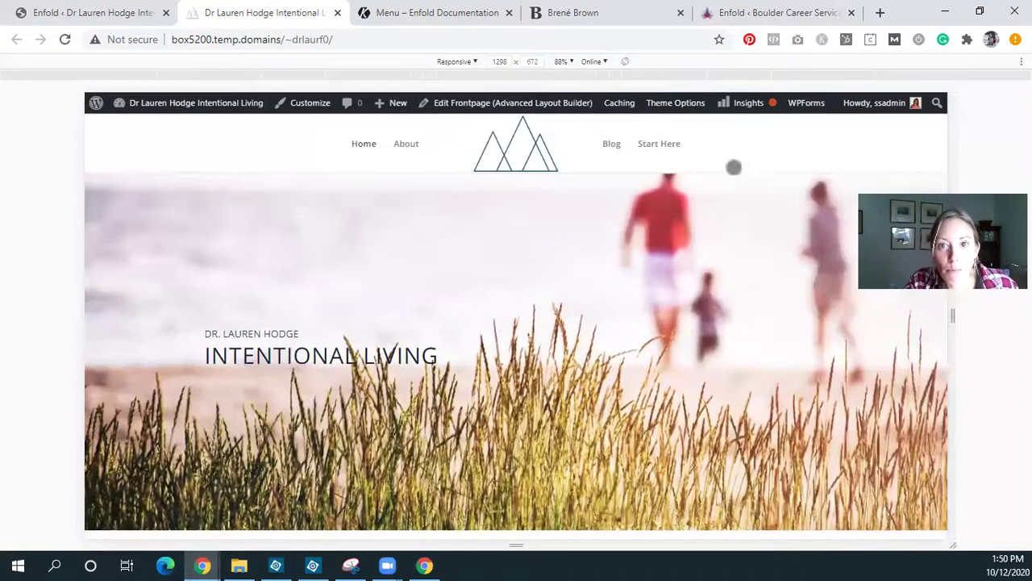
Return to the Enfold menu documentation, highlight its page address and expand the split menu's CSS section.
left_click(445, 11)
left_click(394, 41)
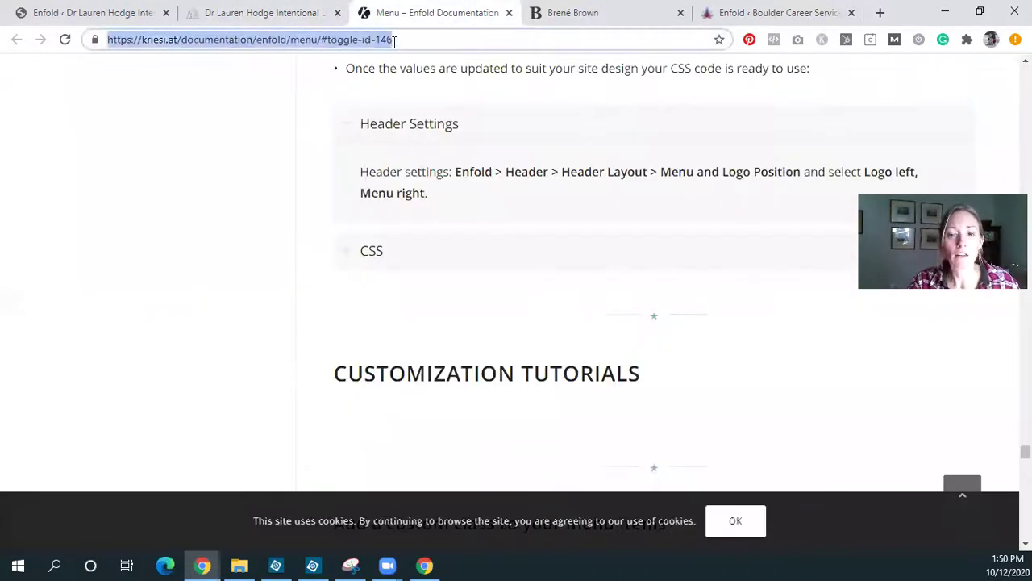
left_click(437, 253)
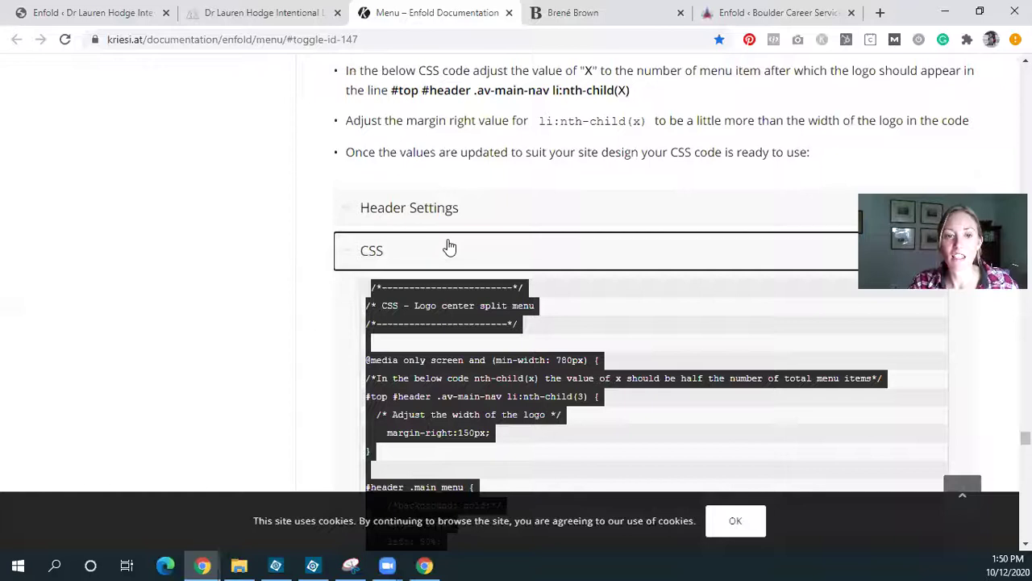